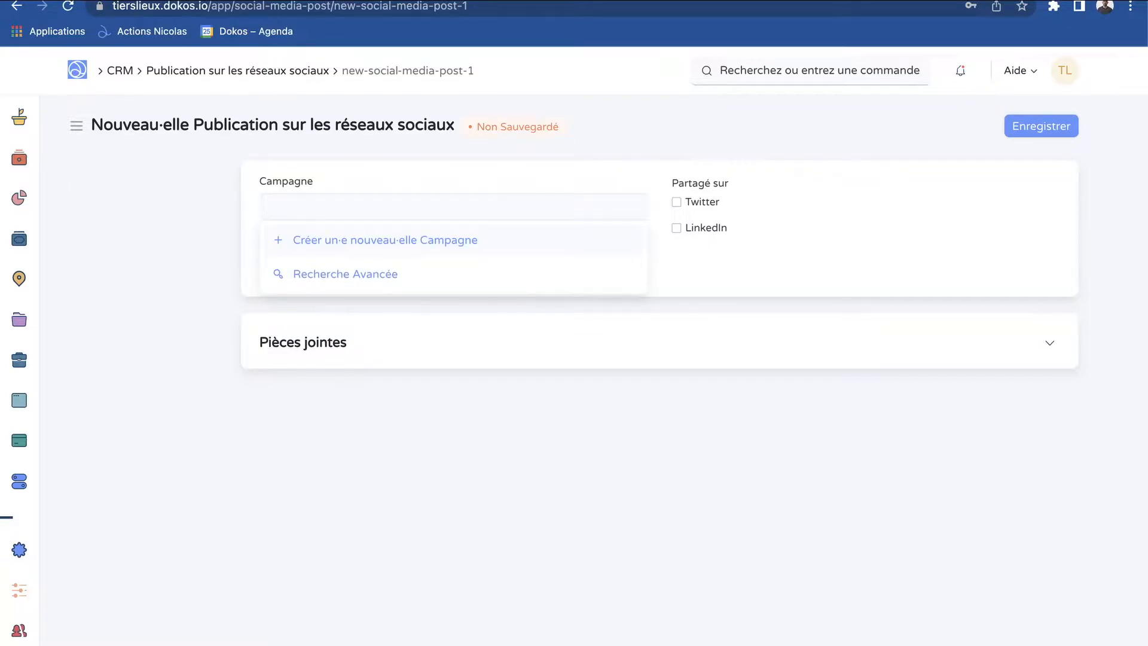
# - Create the campaign "Actualité" from the campaign field and assign it to the new social media post
pyautogui.press('Return')
pyautogui.write('Actualité')
pyautogui.press('Return')
pyautogui.click(744, 231)
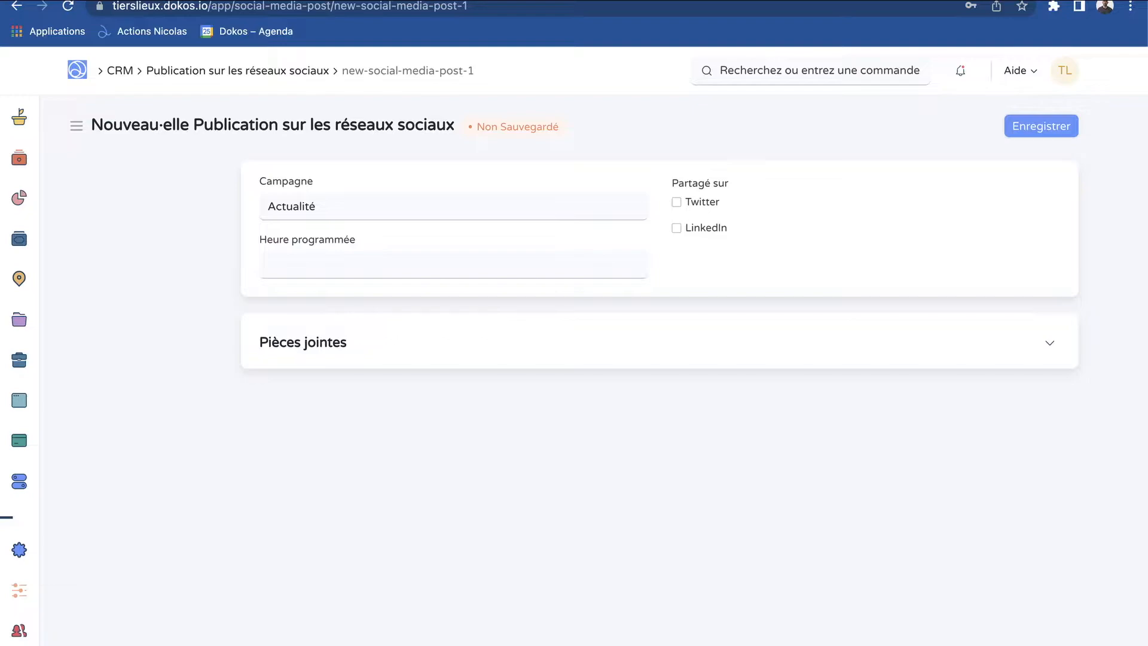
# - Schedule the post for 03/03/2022 at 15:00:30
pyautogui.click(359, 265)
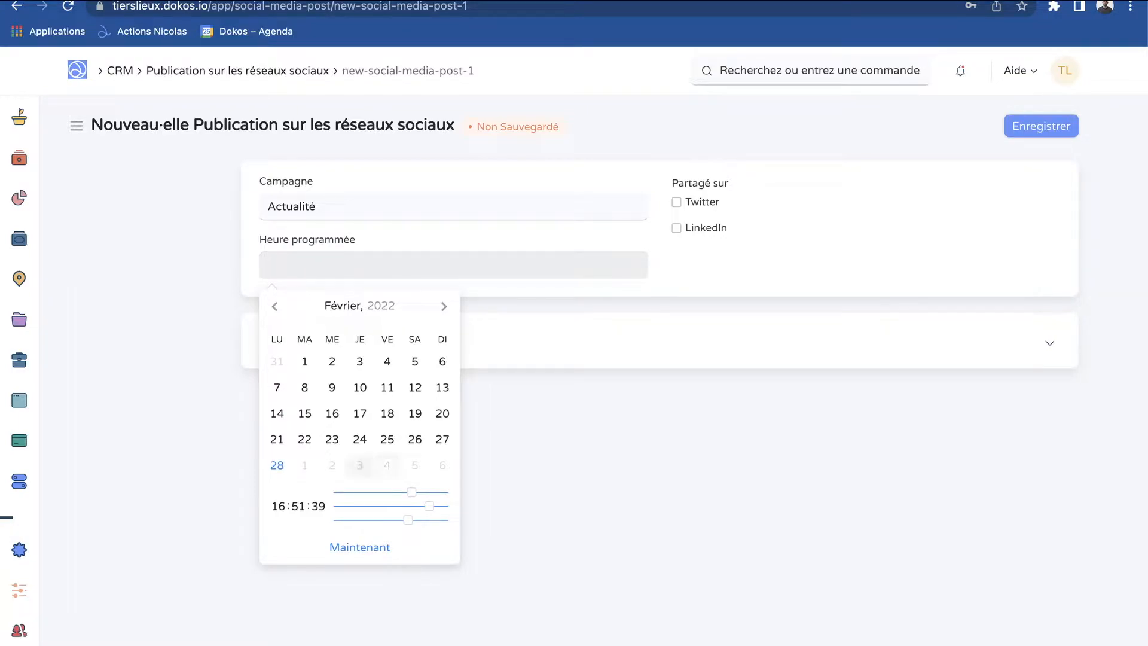
pyautogui.click(360, 464)
pyautogui.click(370, 265)
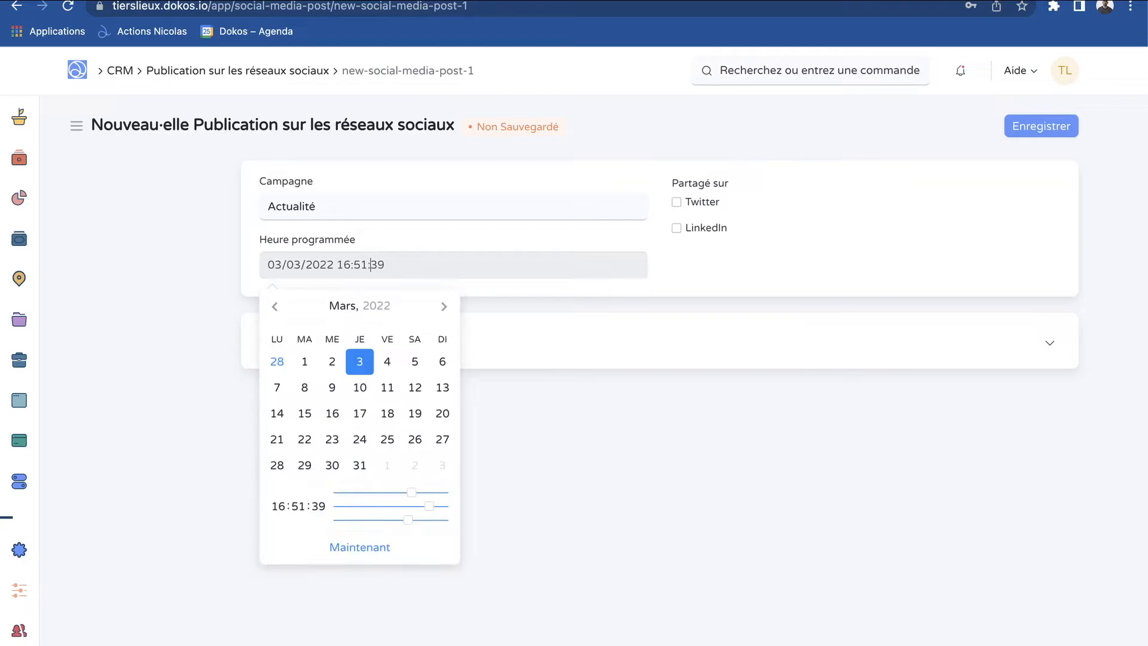
pyautogui.press('BackSpace')
pyautogui.write('5')
pyautogui.press('BackSpace')
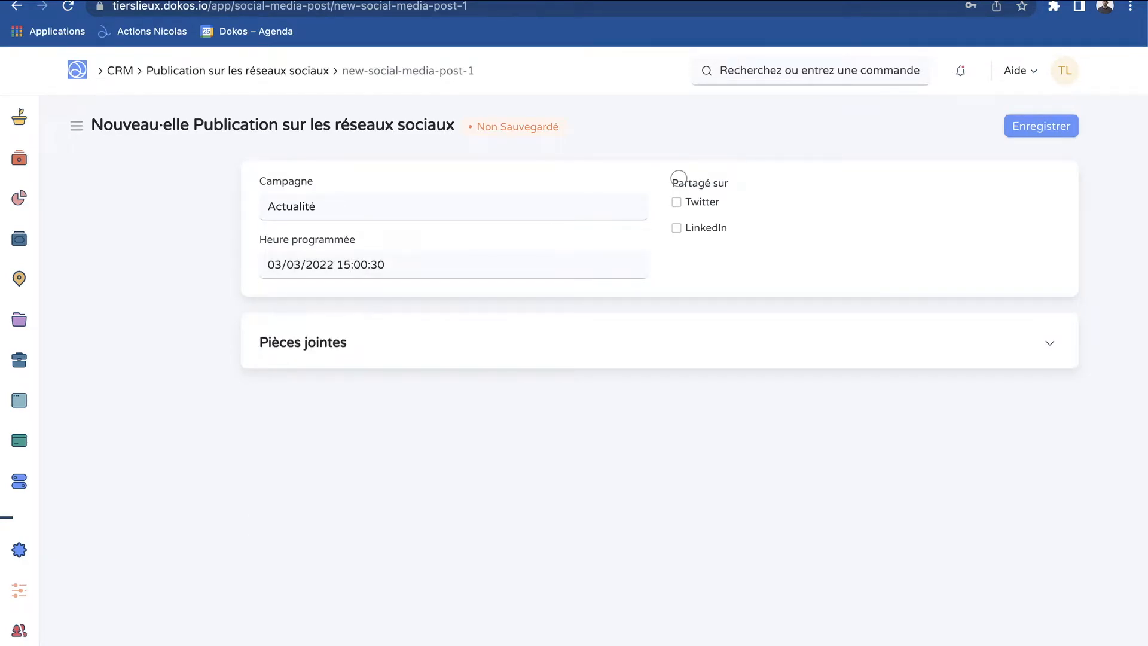
# - Enable sharing of the post on both Twitter and LinkedIn
pyautogui.moveTo(679, 183); pyautogui.dragTo(718, 183)
pyautogui.click(677, 202)
pyautogui.click(676, 227)
# - Expand the LinkedIn section of the post form to show its publication text field
pyautogui.scroll(-1, 658, 370)
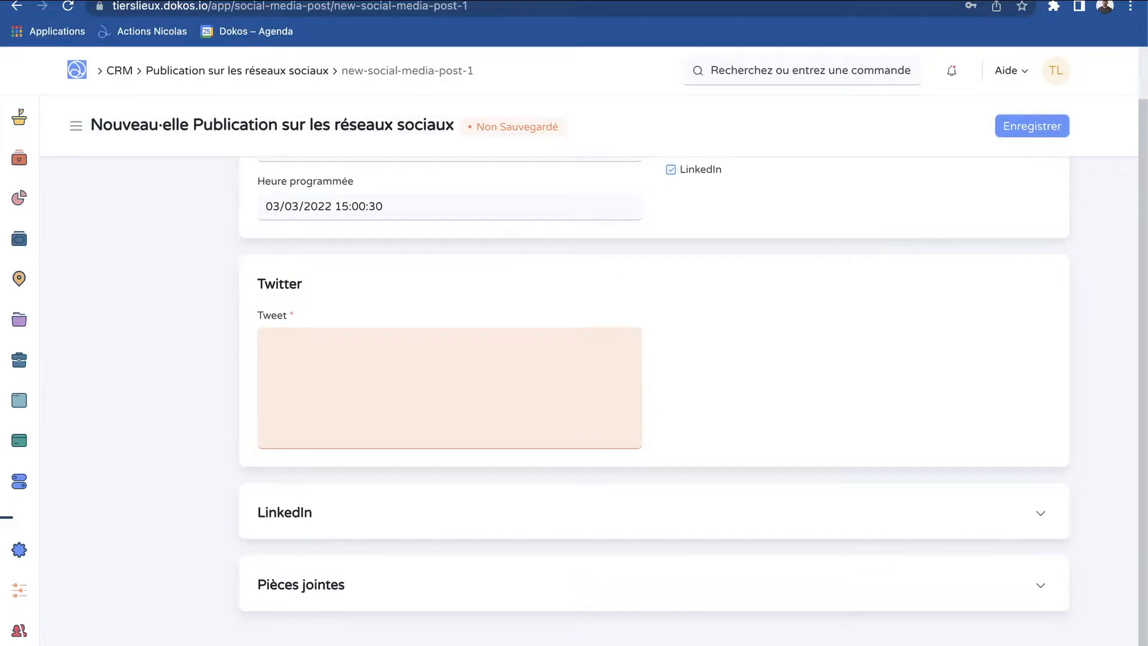
pyautogui.scroll(-1, 658, 371)
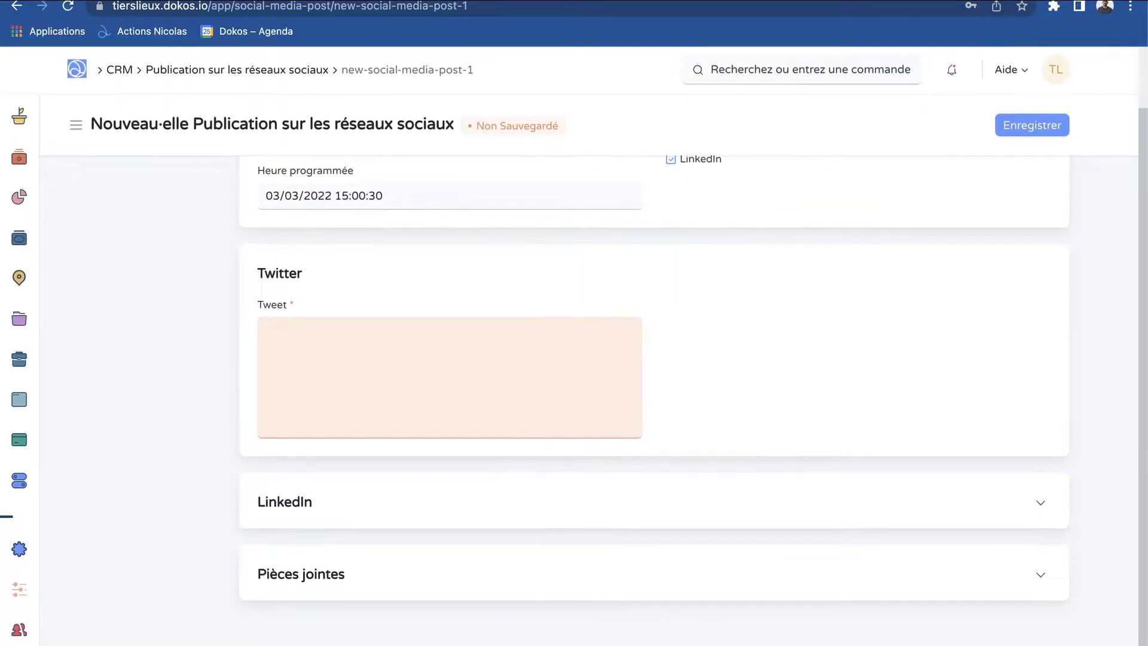
pyautogui.click(284, 503)
pyautogui.scroll(-2, 450, 503)
pyautogui.scroll(1, 658, 370)
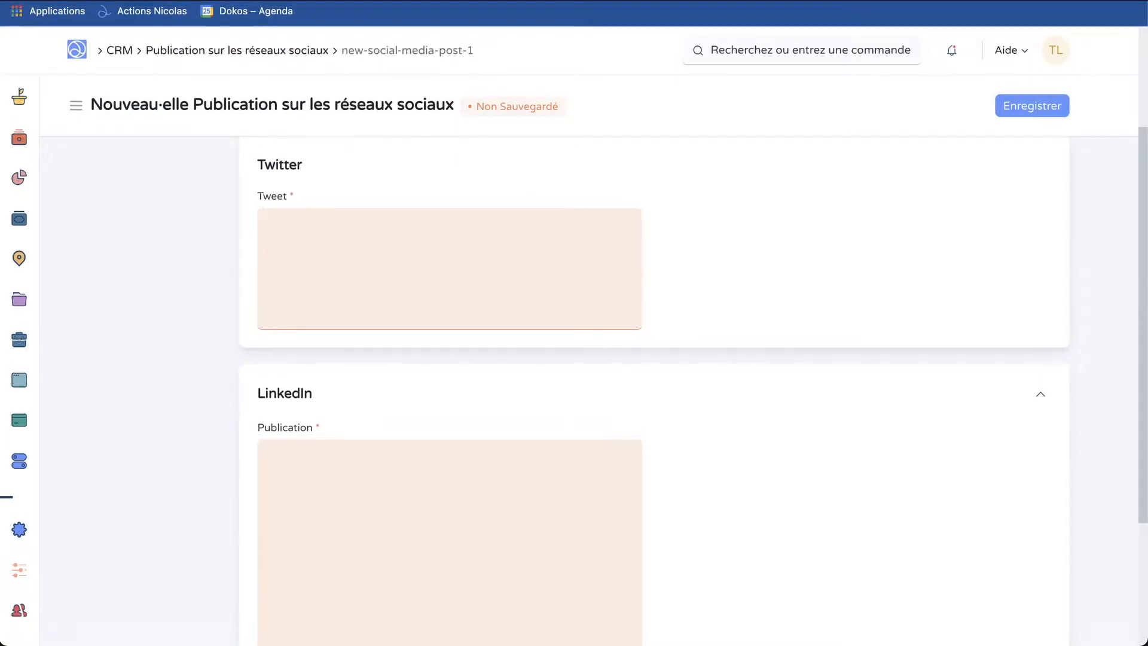
pyautogui.scroll(-2, 655, 389)
pyautogui.scroll(2, 654, 389)
# - Paste the "Journée de formation - Jour 4" announcement into the LinkedIn publication and add a blank line after its title
pyautogui.click(336, 314)
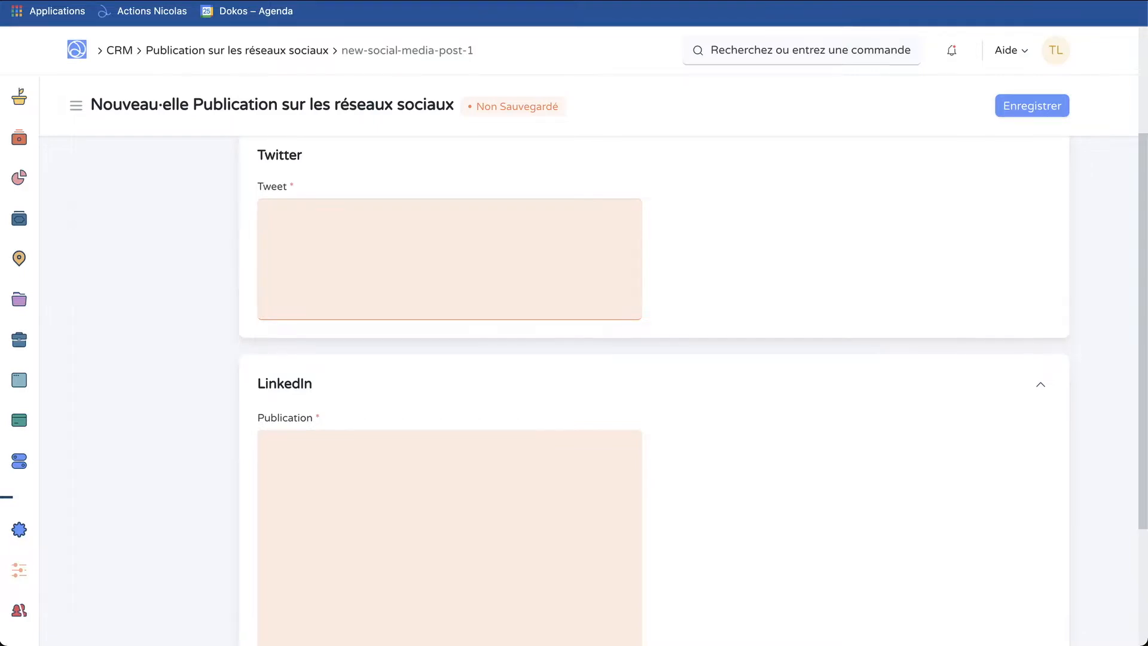
pyautogui.scroll(1, 694, 388)
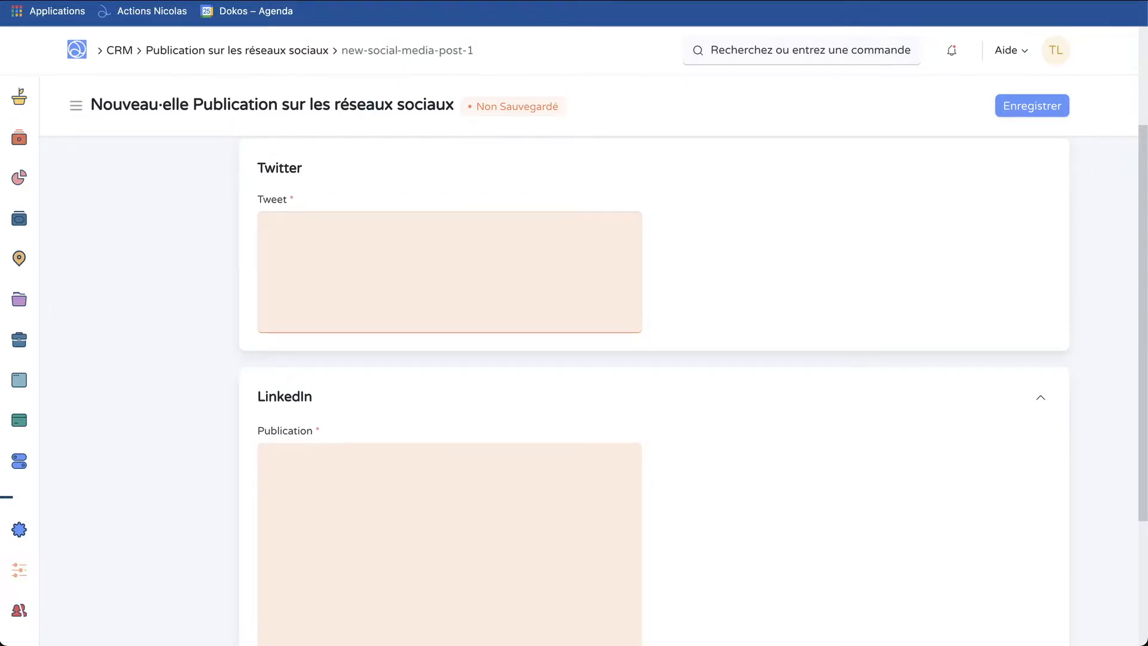
pyautogui.scroll(1, 693, 359)
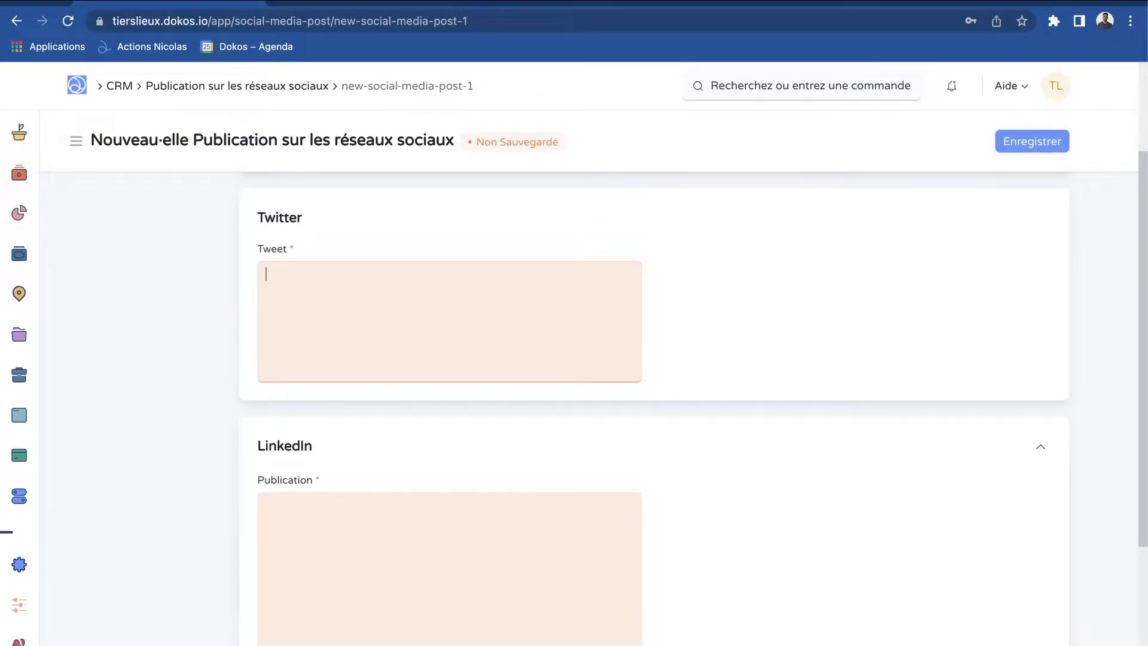
pyautogui.press('Tab')
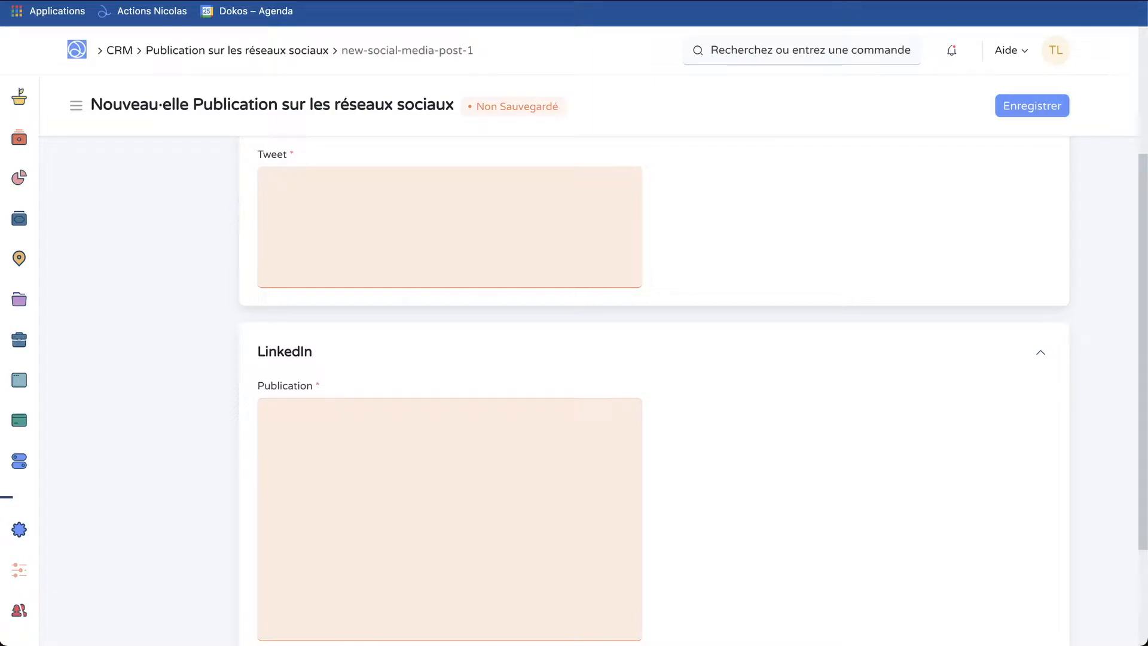
pyautogui.hotkey('ctrl', 'v')
pyautogui.scroll(3, 448, 520)
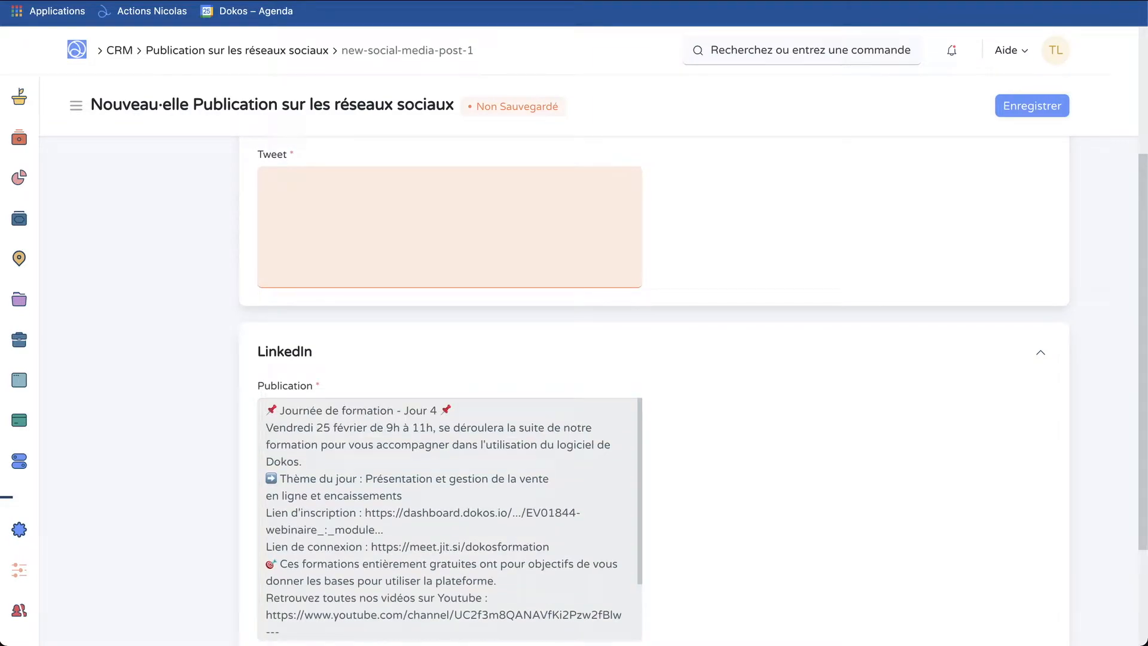
pyautogui.click(473, 413)
pyautogui.press('Return')
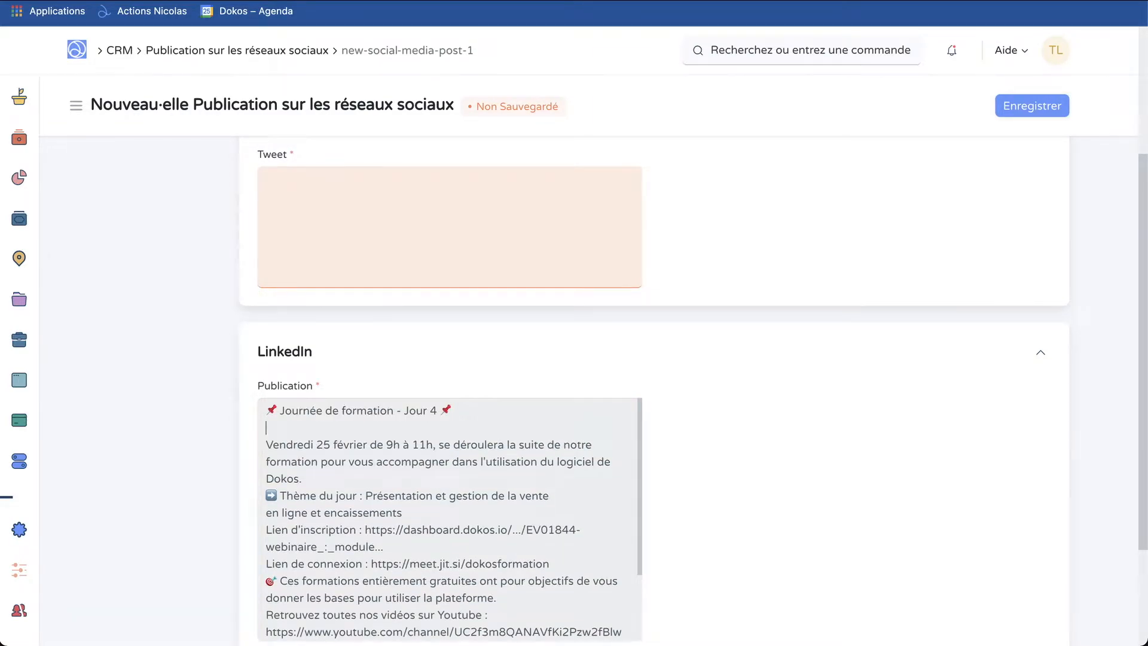
# - Fill the tweet with the same "Journée de formation - Jour 4" announcement and try to save the post
pyautogui.click(450, 227)
pyautogui.write("📌 Journée de formation - Jour 4 📌 Vendredi 25 février de 9h à 11h, se déroulera la suite de notre formation pour vous accompagner dans l'utilisation du logiciel de Dokos. ➡️ Thème du jour : Présentation et gestion de la vente en ligne et encaissements Lien d'inscription : https://dashboard.dokos.io/.../EV01844-webinaire_:_module... Lien de connexion : https://meet.jit.si/dokosformation 🎯 Ces formations entièrement gratuites ont pour objectifs de vous donner les bases pour utiliser la plateforme. Retrouvez toutes nos vidéos sur Youtube : https://www.youtube.com/channel/UC2f3m8QANAVfKi2Pzw2fBlw --- 👉 Retrouvez toutes les informations sur notre plateforme et nos offres d'accompagnement sur www.dokos.io #Dokos #ERP #logicieldegestion #TiersLieux #accompagnement #nouveauté #PME")
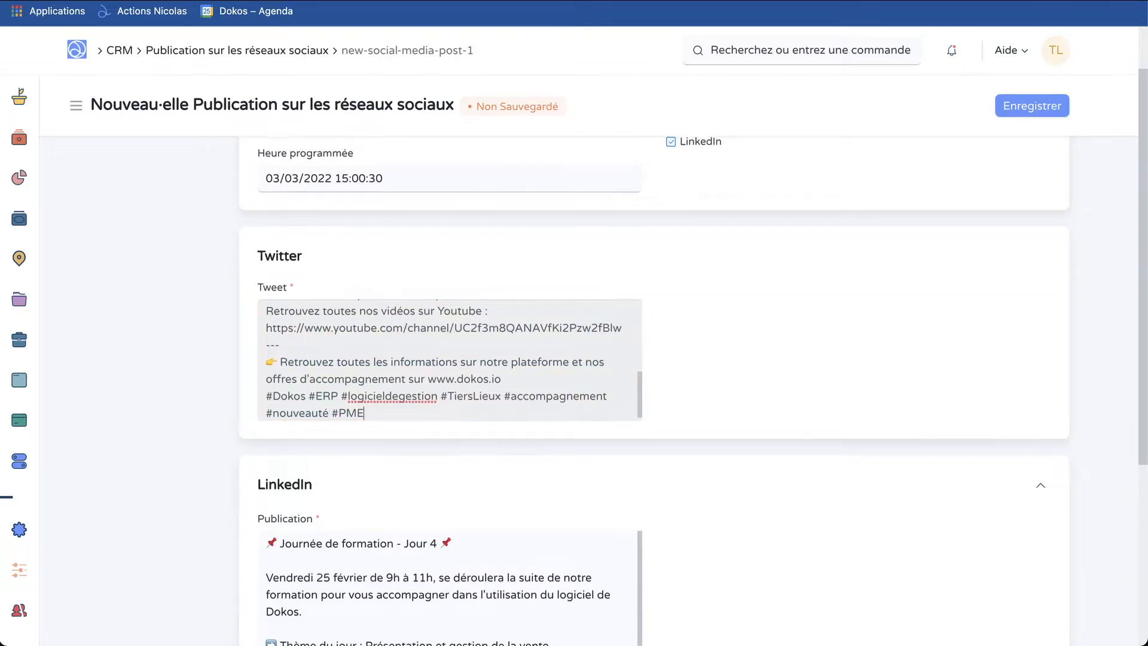
pyautogui.scroll(1, 450, 386)
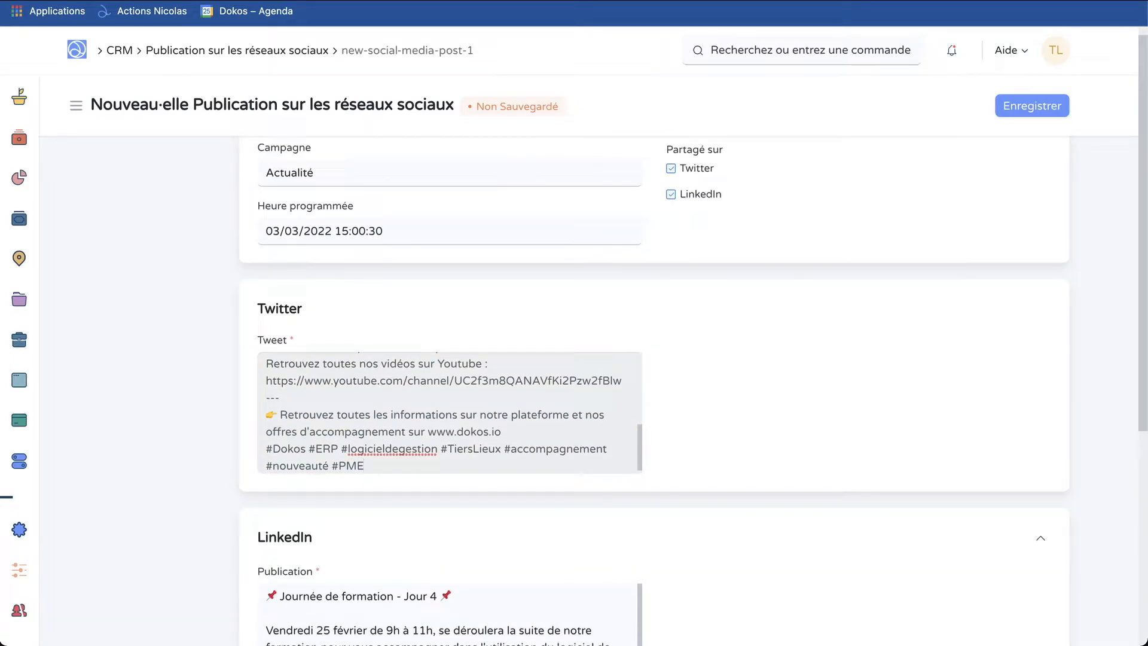
pyautogui.click(1032, 106)
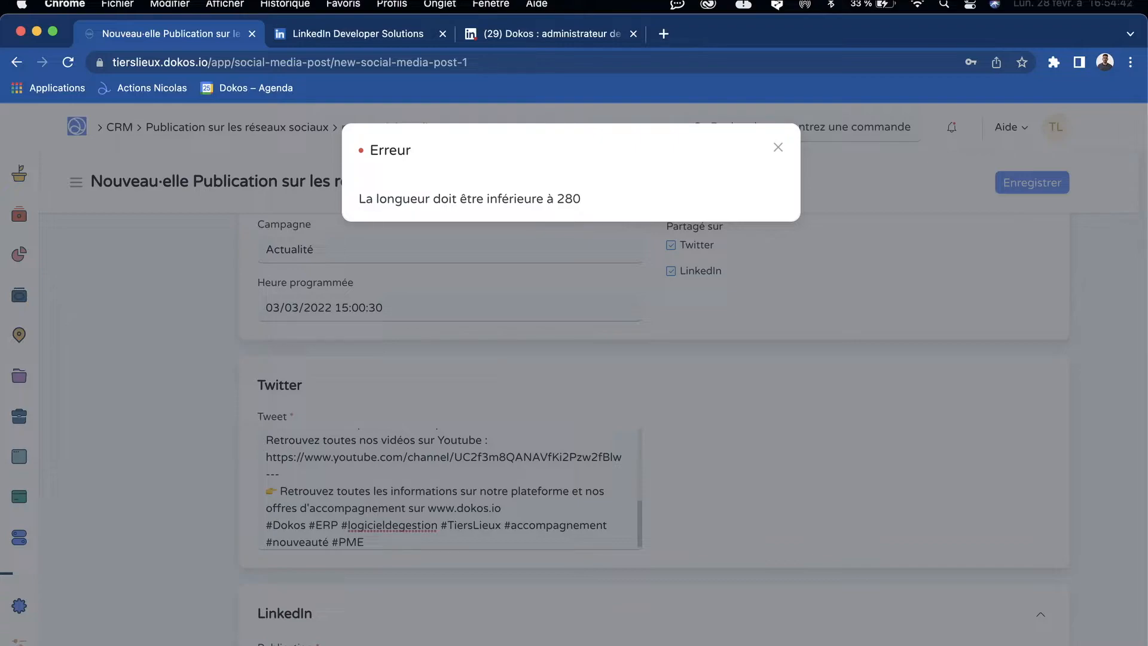
# - Shorten the tweet to the title and the "Vendredi 25 février" sentence, and separate the LinkedIn paragraphs with blank lines
pyautogui.scroll(-3, 449, 443)
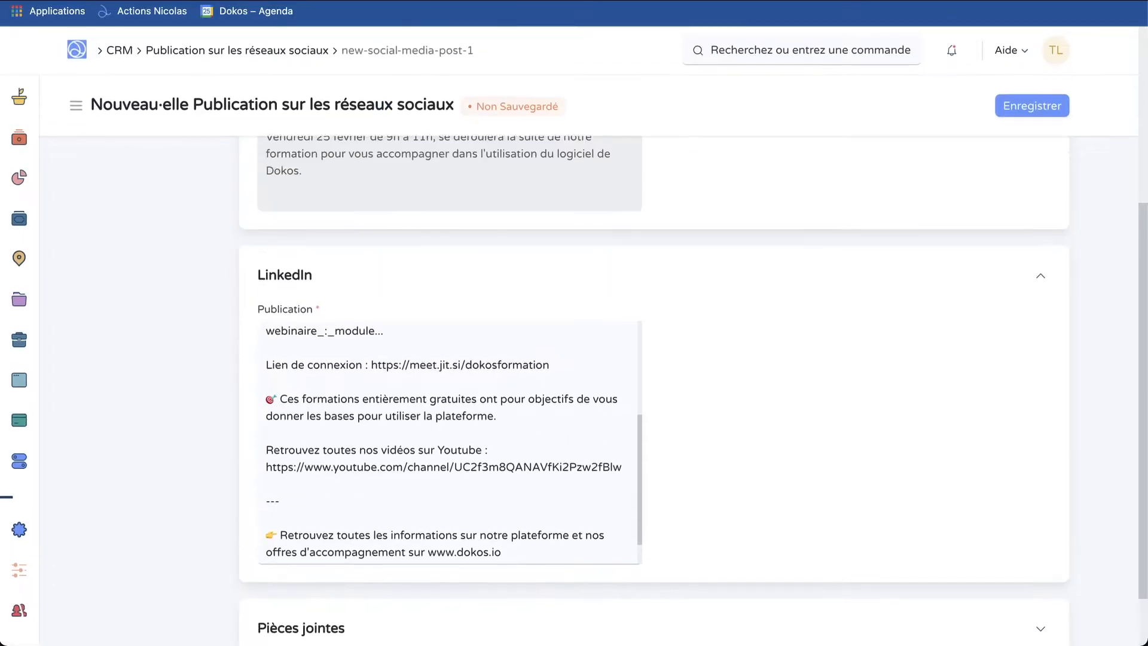
pyautogui.scroll(4, 450, 443)
pyautogui.scroll(-3, 450, 442)
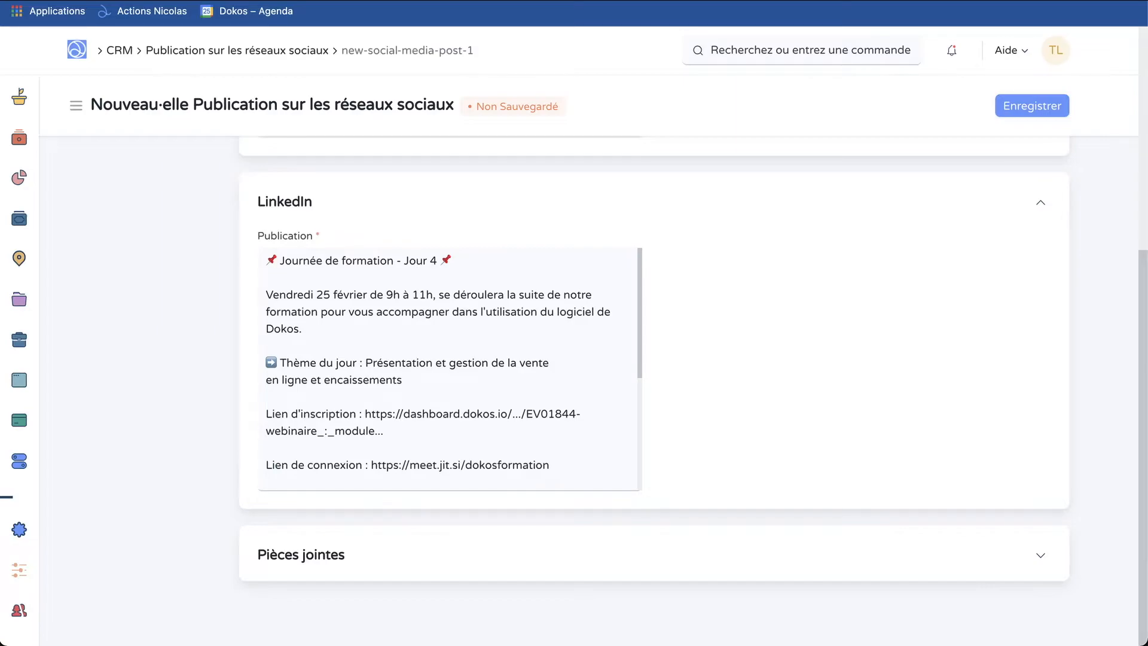
pyautogui.click(300, 555)
pyautogui.scroll(-2, 654, 389)
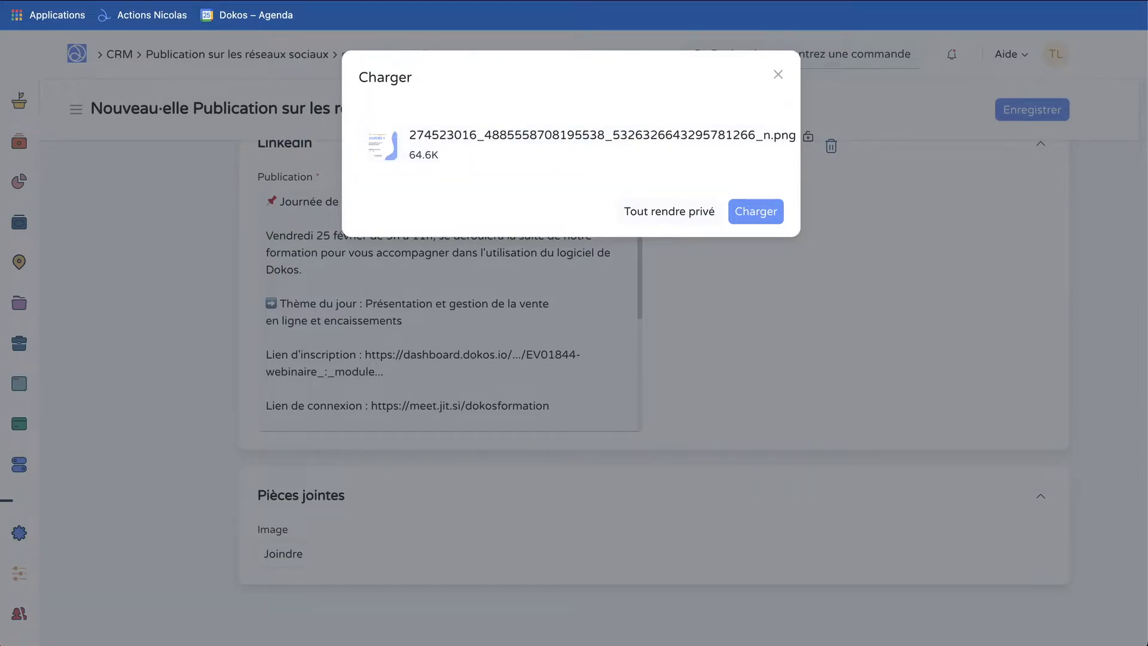
pyautogui.click(756, 212)
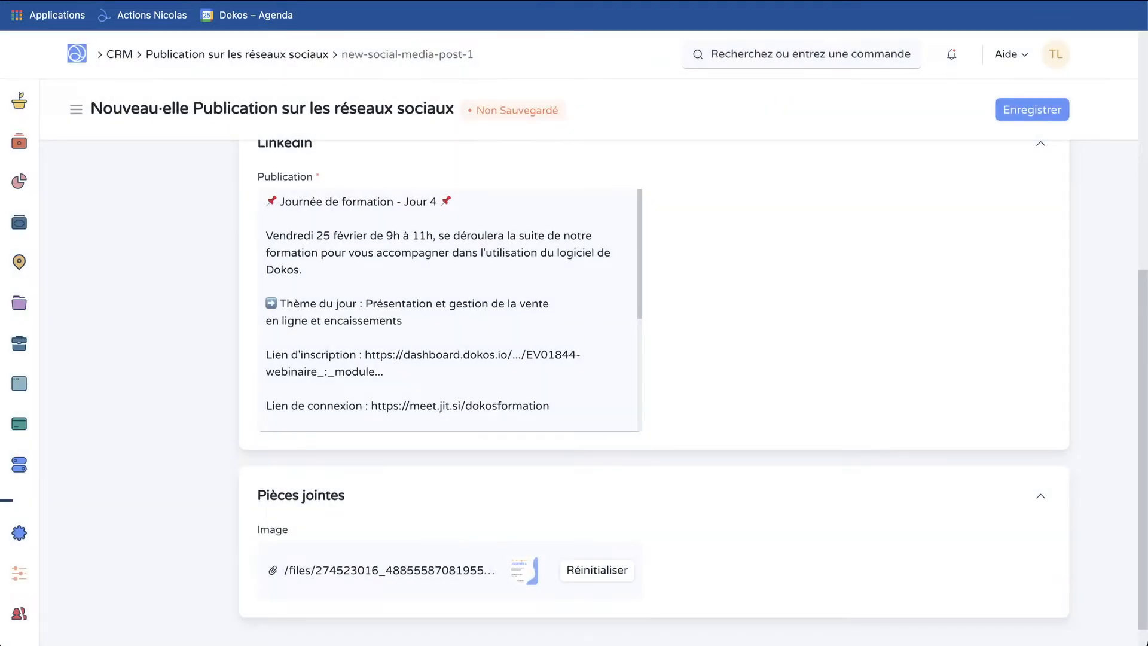
pyautogui.click(1024, 125)
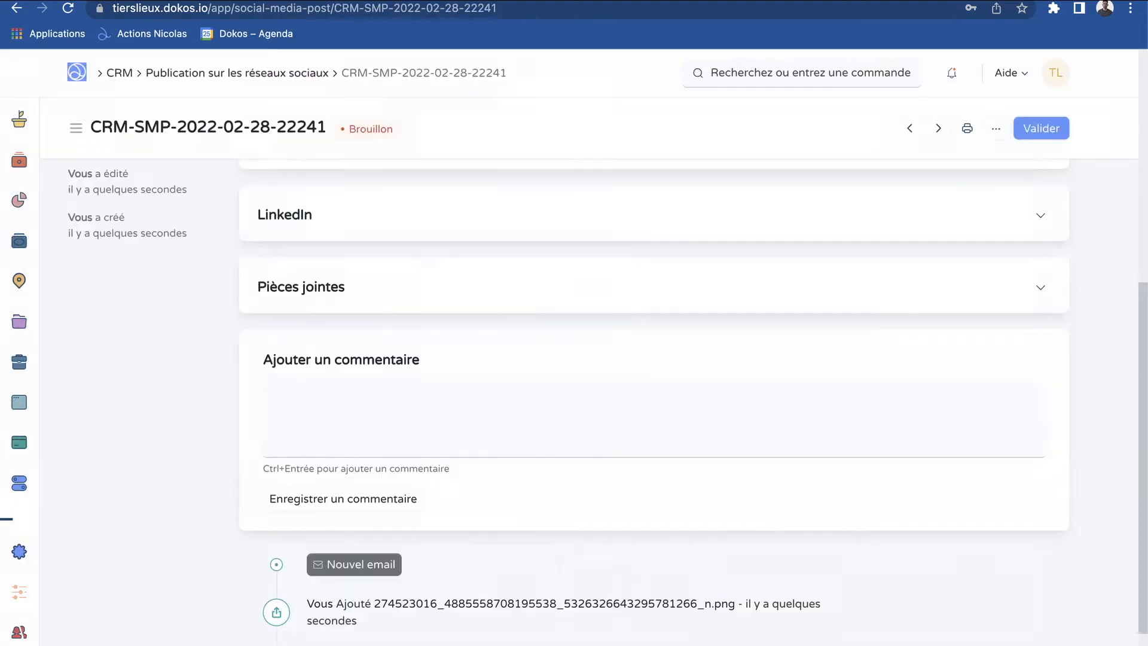
# - Check the full LinkedIn text of the saved draft, and validate the social media post
pyautogui.scroll(-2, 364, 505)
pyautogui.scroll(2, 364, 505)
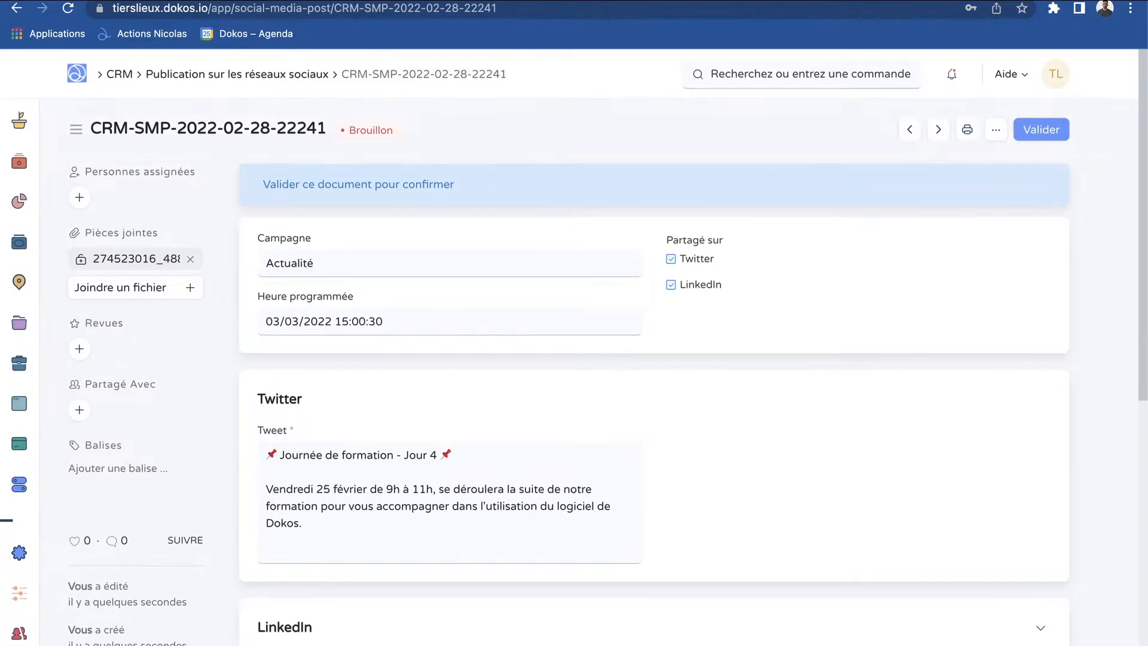
pyautogui.scroll(-2, 365, 504)
pyautogui.click(364, 505)
pyautogui.scroll(-5, 365, 505)
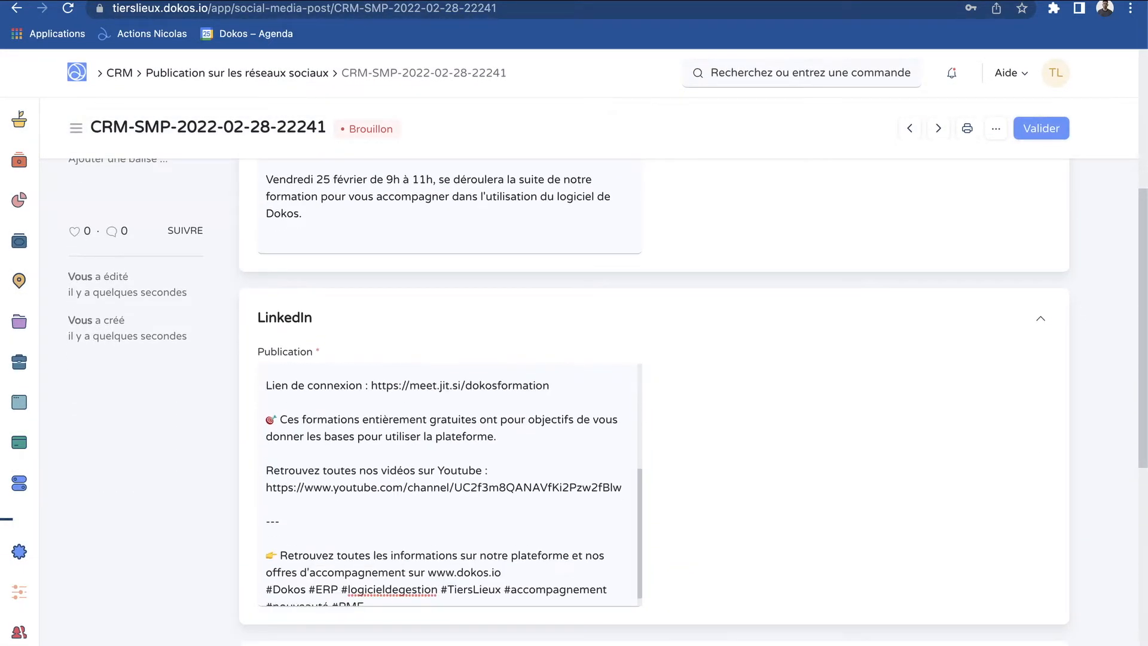
pyautogui.scroll(-5, 654, 388)
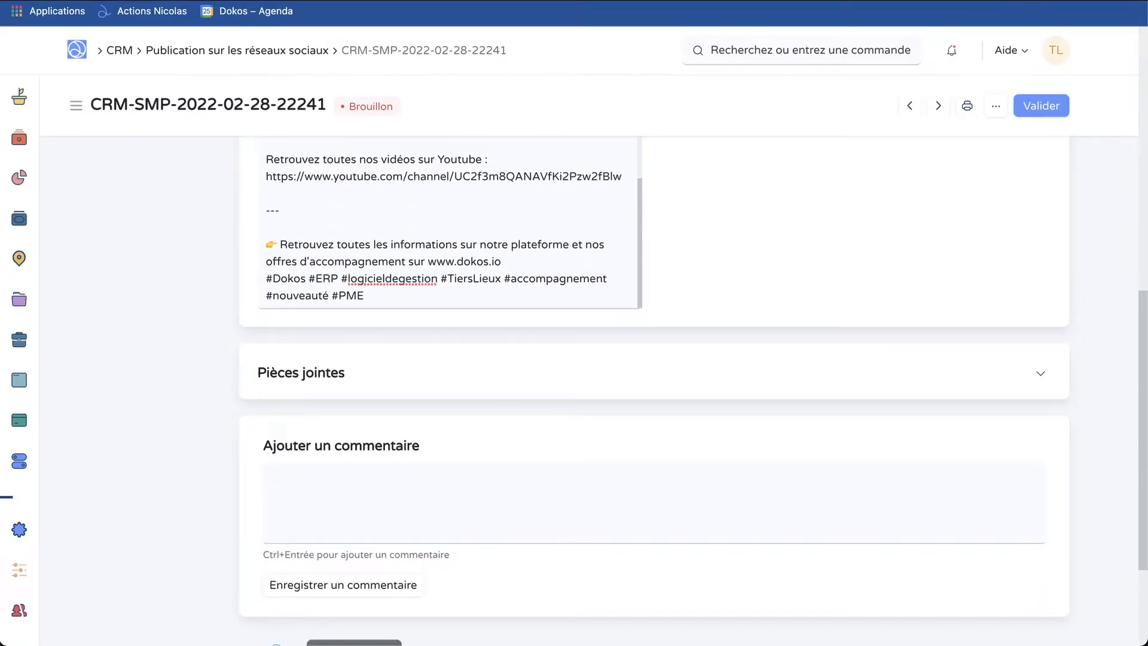
pyautogui.click(1041, 106)
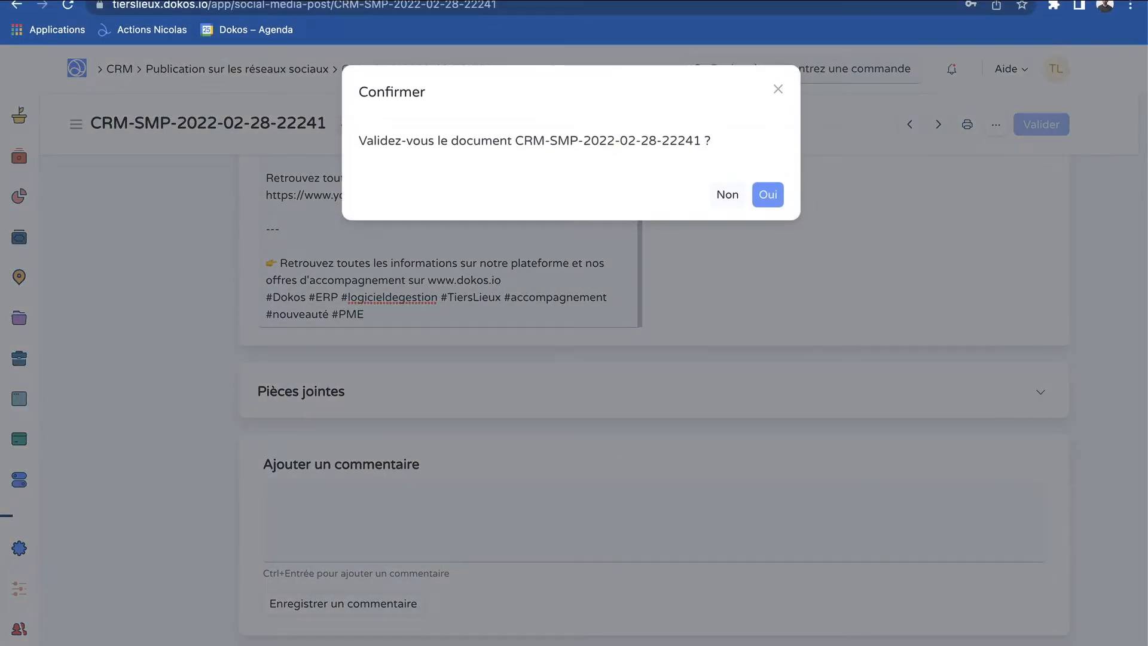
pyautogui.click(768, 192)
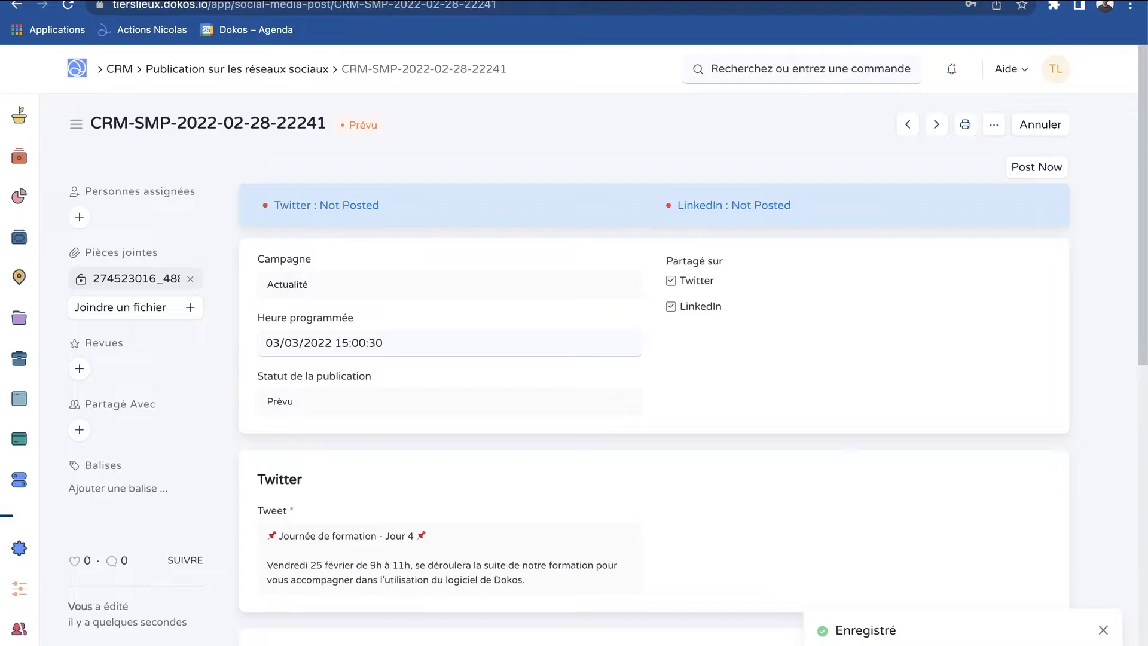
pyautogui.moveTo(277, 196); pyautogui.dragTo(816, 197)
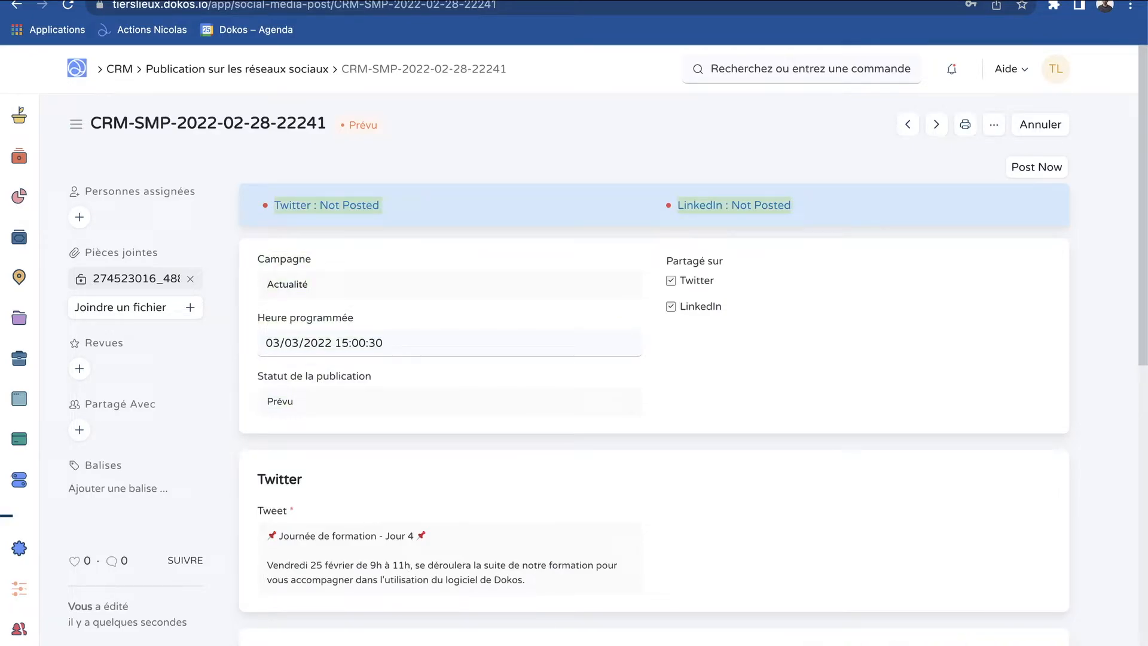
pyautogui.click(815, 199)
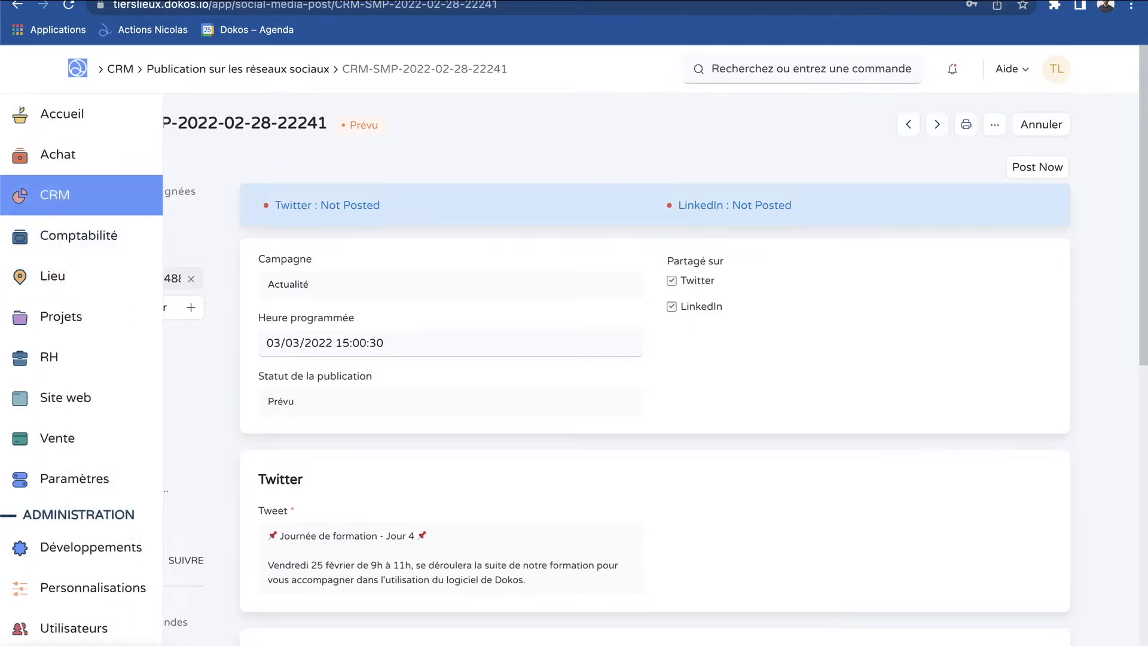
# - Open the LinkedIn settings from the CRM workspace
pyautogui.click(54, 195)
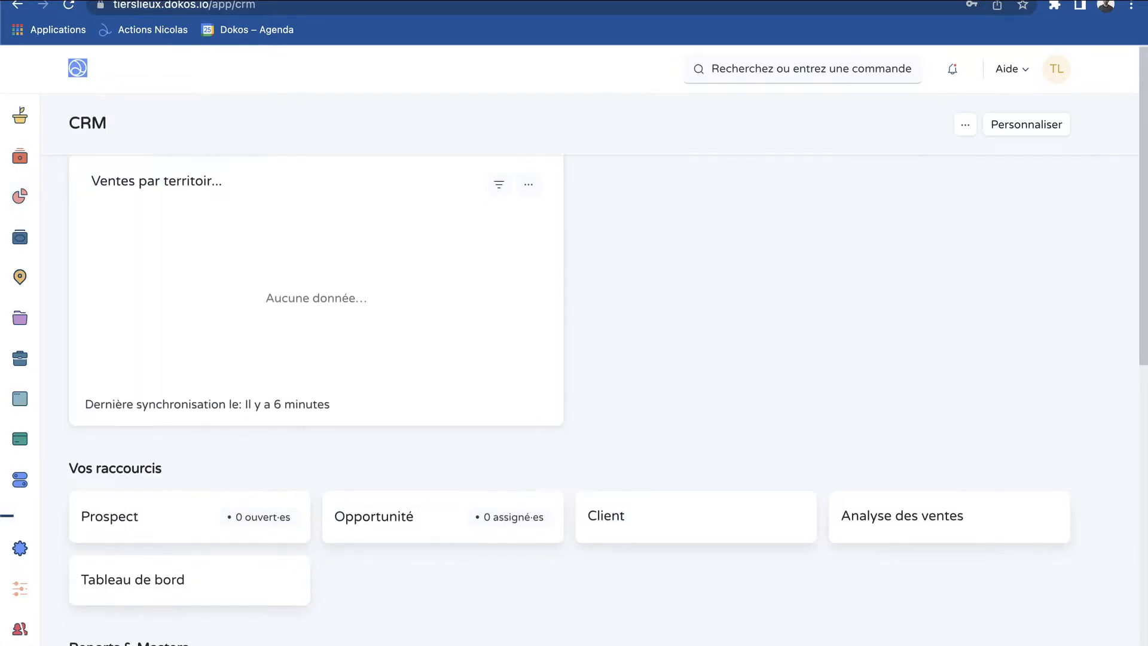
pyautogui.scroll(-6, 568, 359)
pyautogui.scroll(-3, 609, 400)
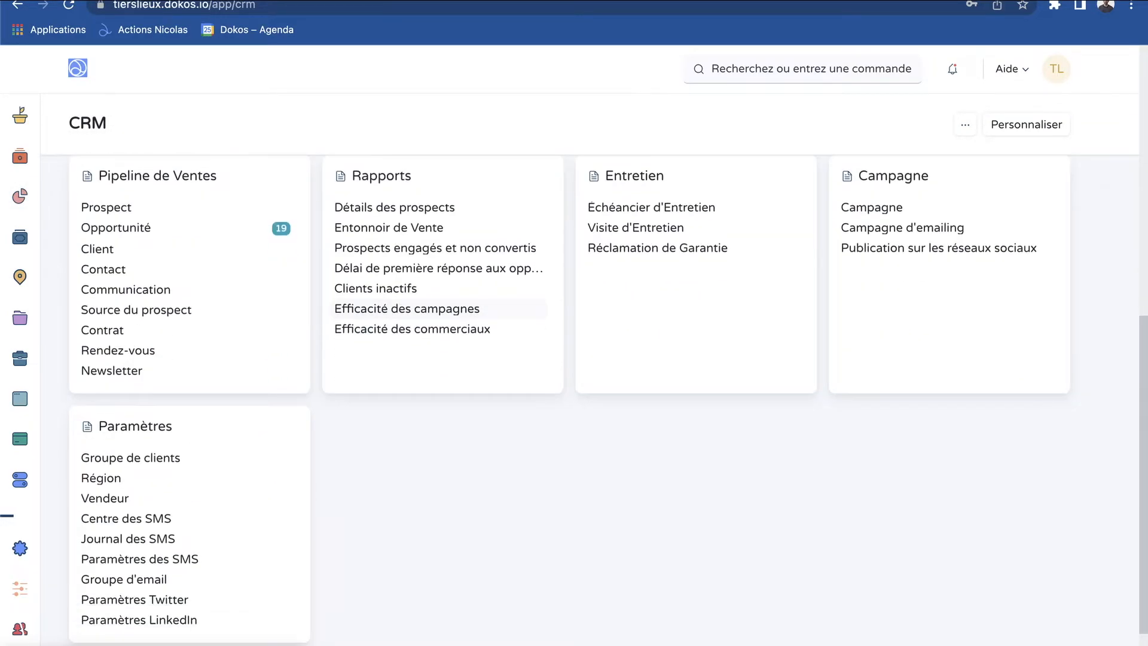
pyautogui.scroll(-1, 180, 457)
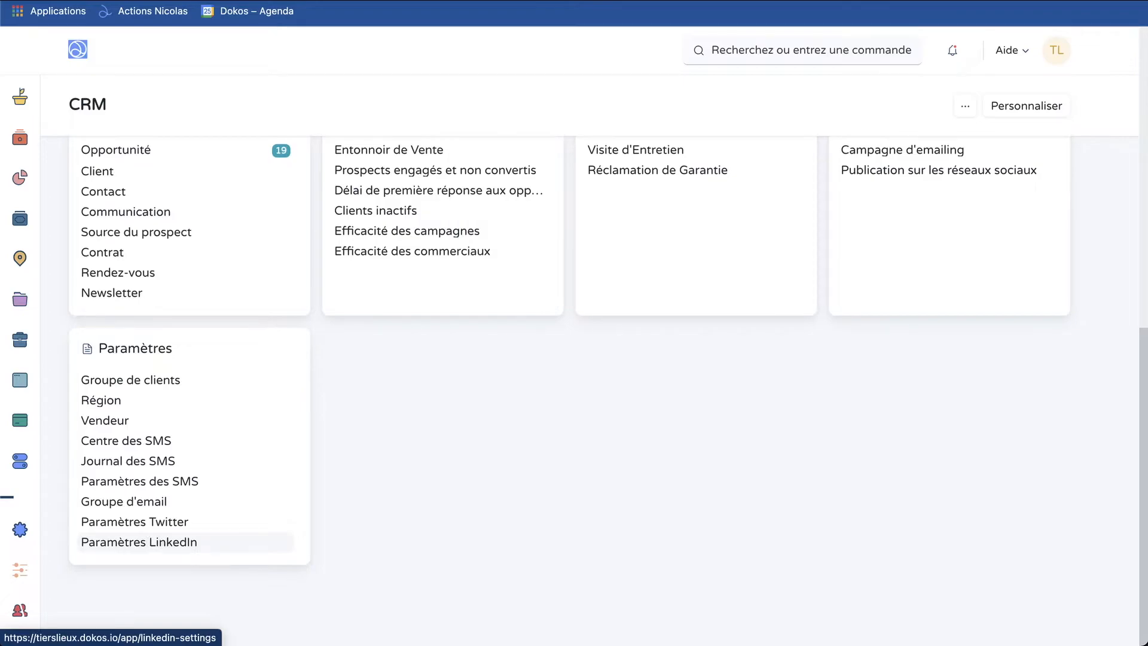
pyautogui.click(139, 542)
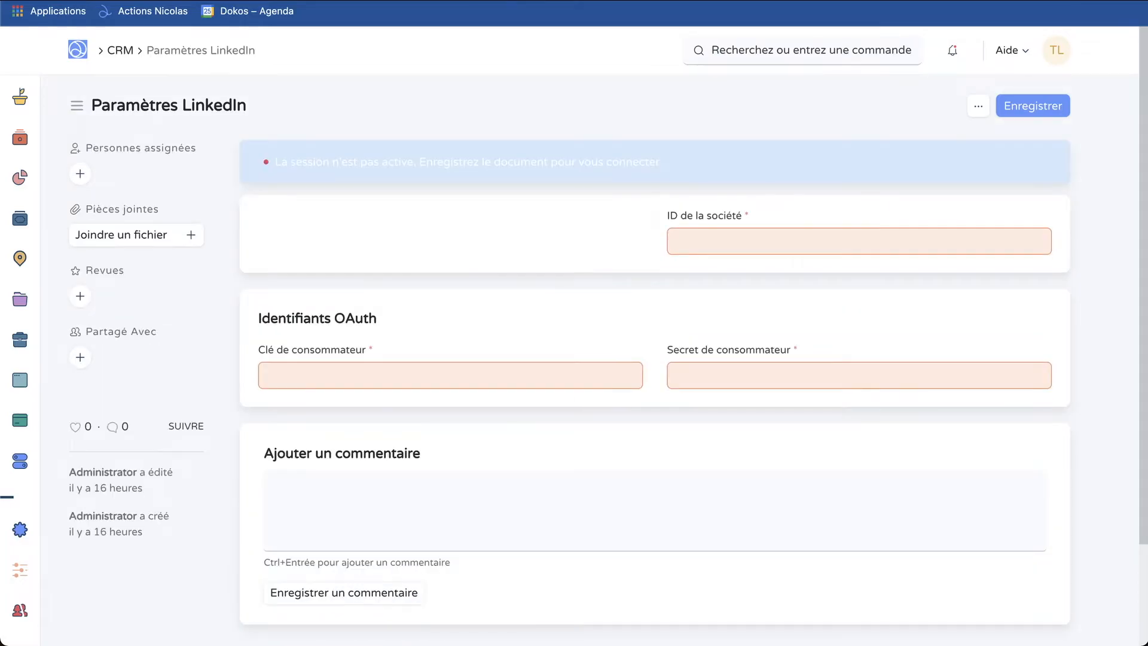
# - Switch to the Dokos LinkedIn admin page and copy the company ID from its web address for the settings' company ID field
pyautogui.click(677, 241)
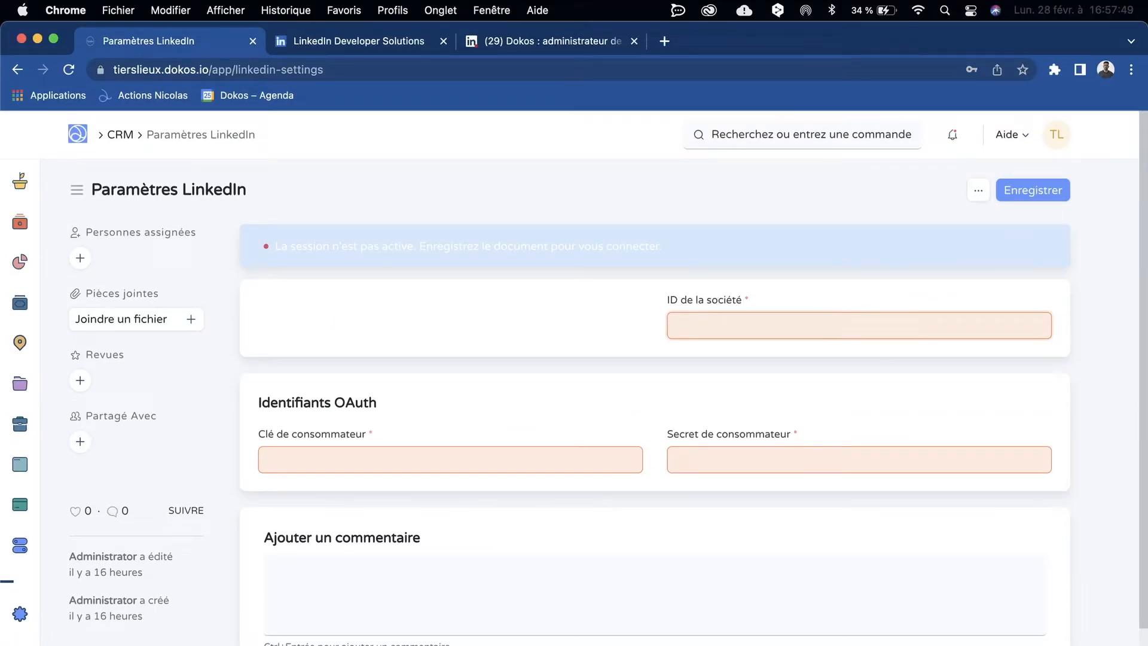
pyautogui.click(518, 41)
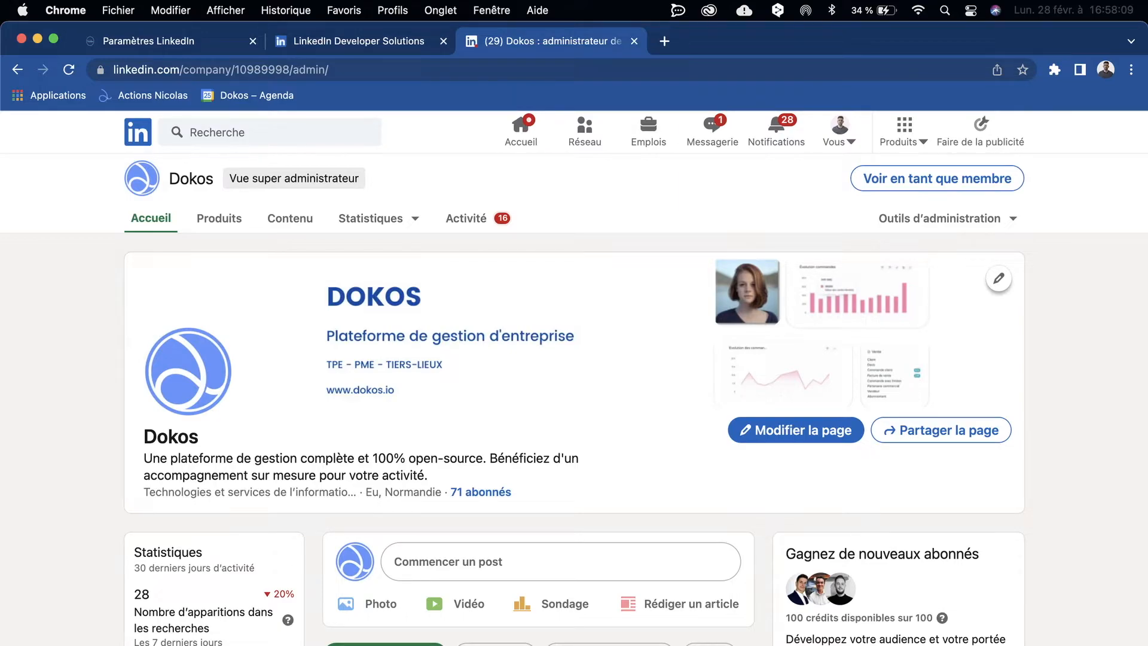
pyautogui.moveTo(235, 70); pyautogui.dragTo(291, 69)
pyautogui.press('super+c')
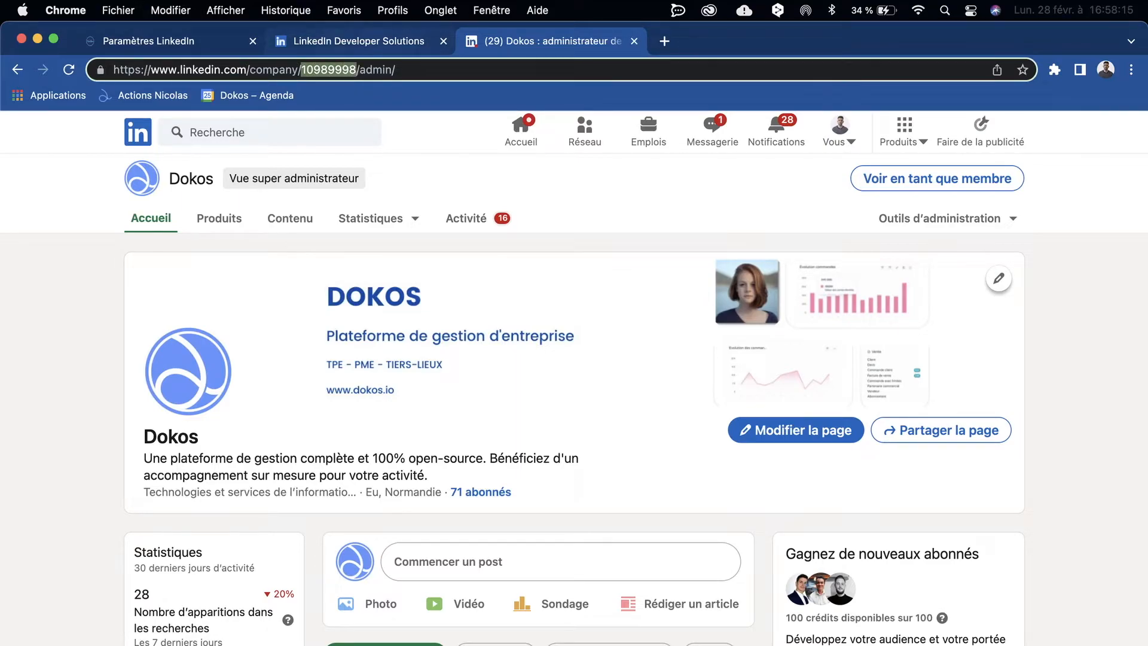
# - Return to the Dokos LinkedIn settings and paste the copied company ID into the company ID field
pyautogui.click(208, 40)
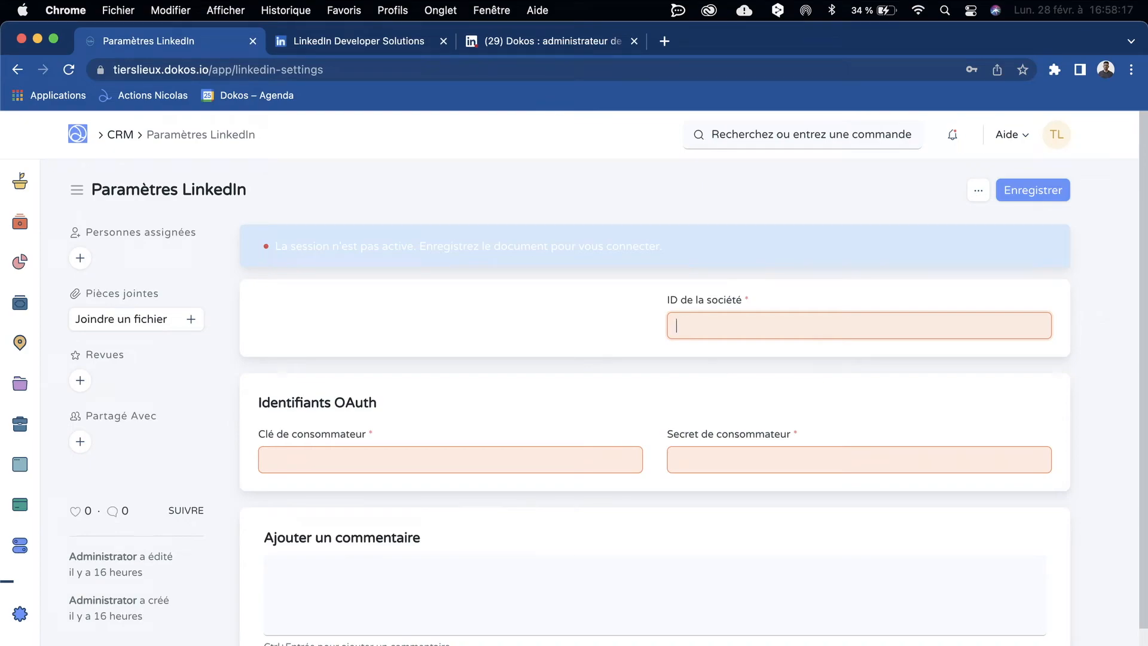
pyautogui.press('super+v')
pyautogui.scroll(-1, 598, 418)
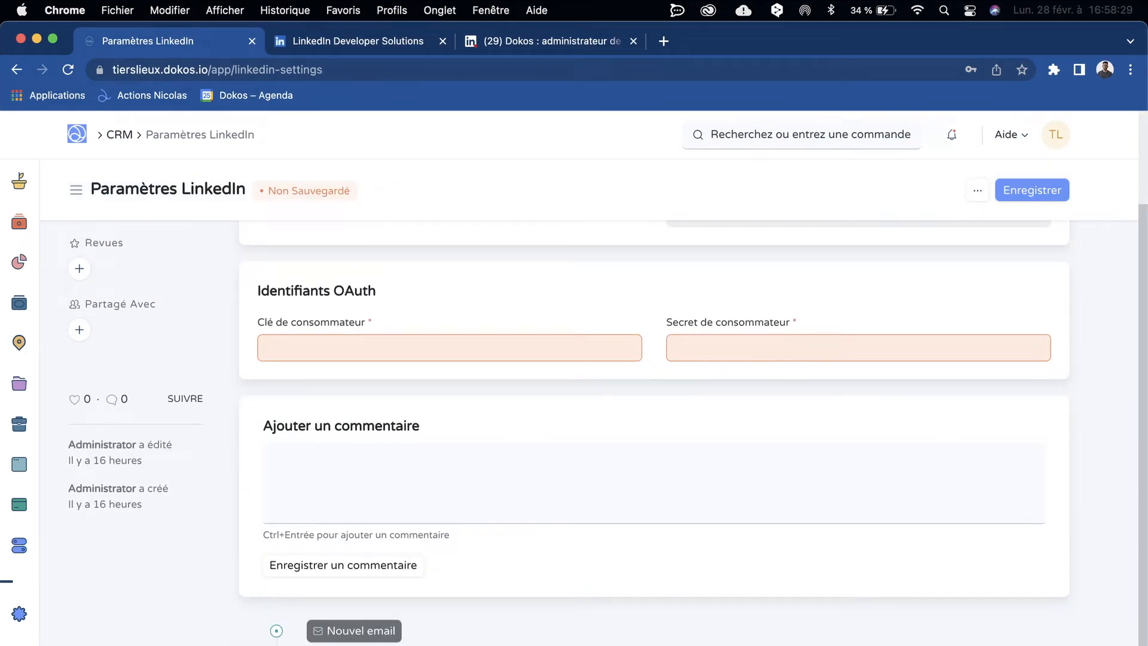
# - Switch to the LinkedIn Developers site, start creating a new app and name it Dokos Demo
pyautogui.hotkey('ctrl', 'Tab')
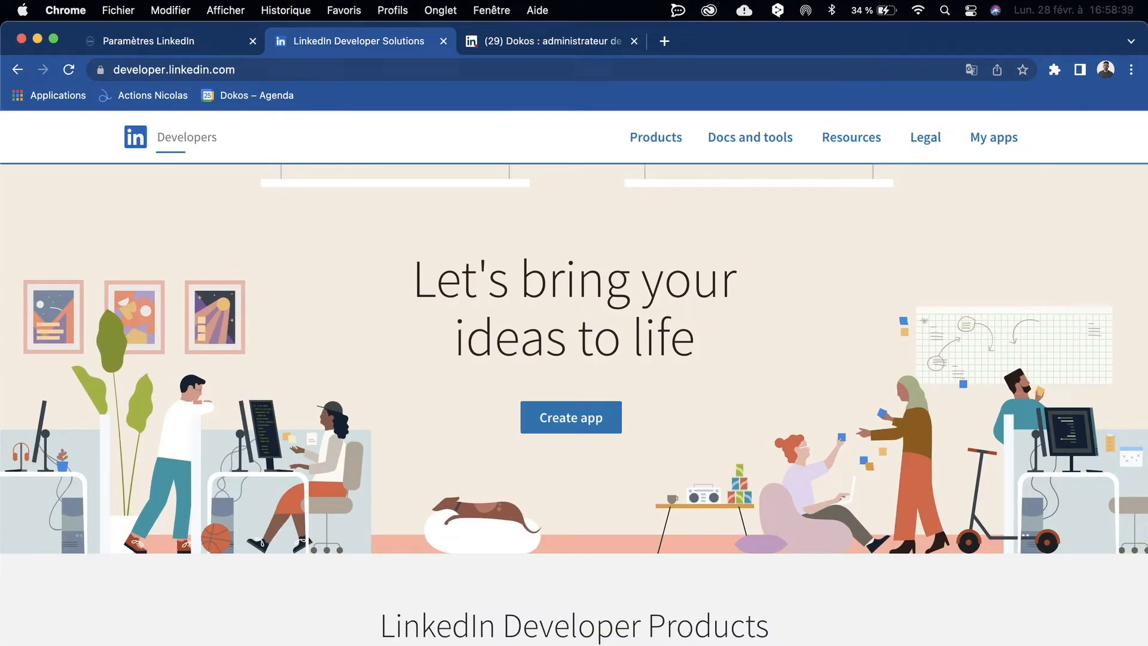
pyautogui.press('super+l')
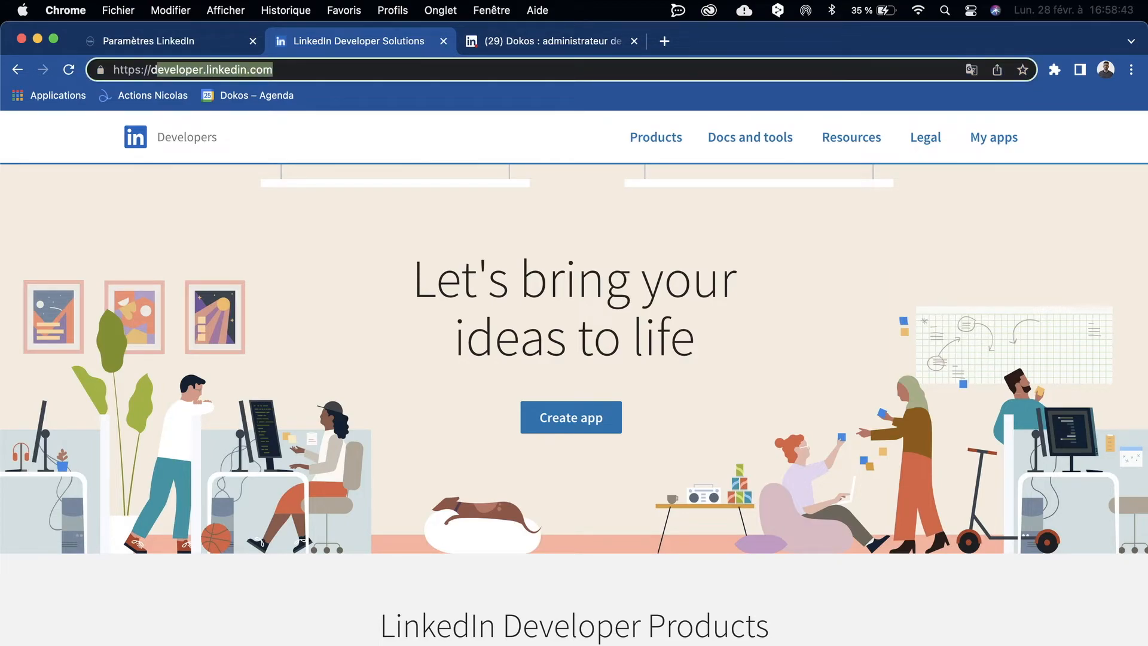
pyautogui.press('Escape')
pyautogui.click(571, 417)
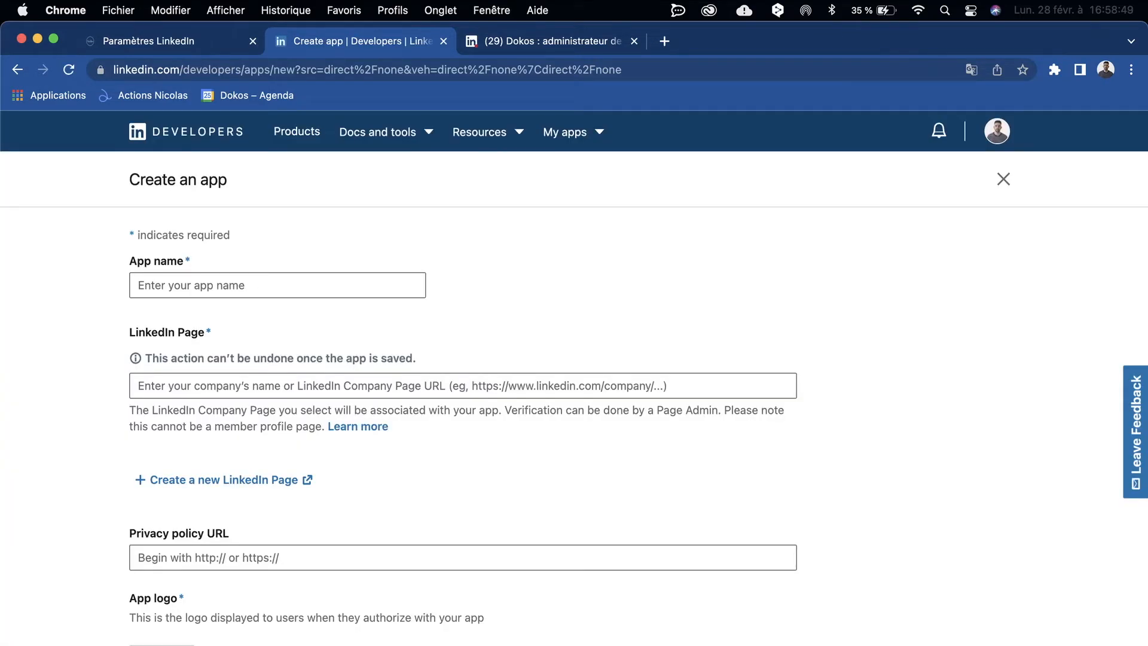
pyautogui.click(270, 284)
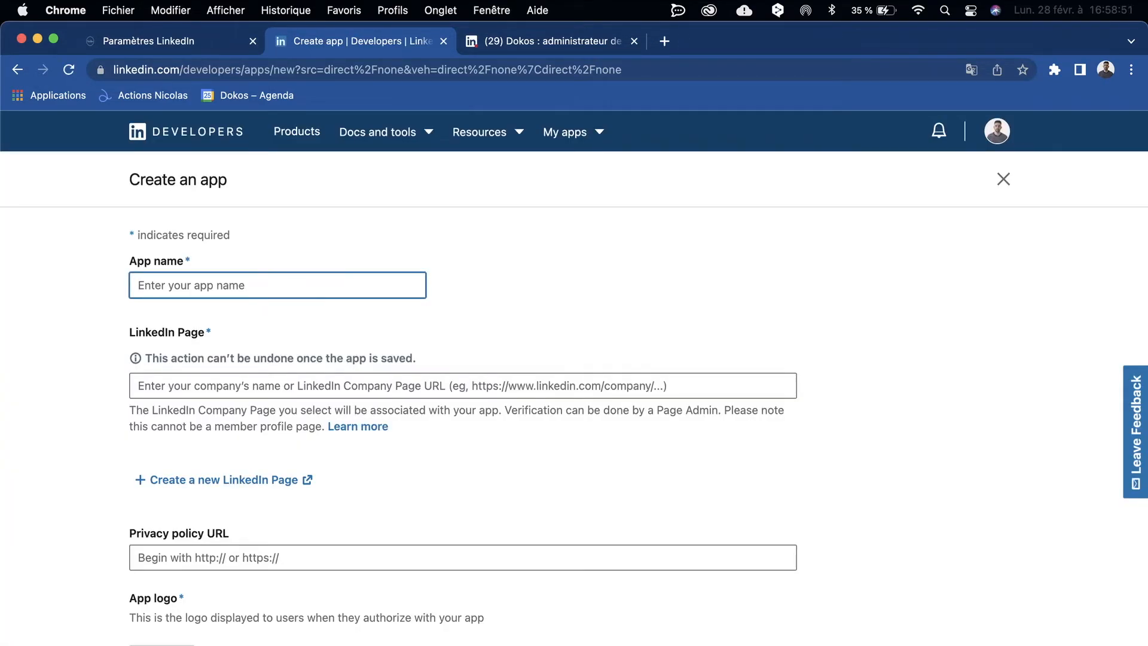
pyautogui.write('Dokos Demo')
pyautogui.press('Tab')
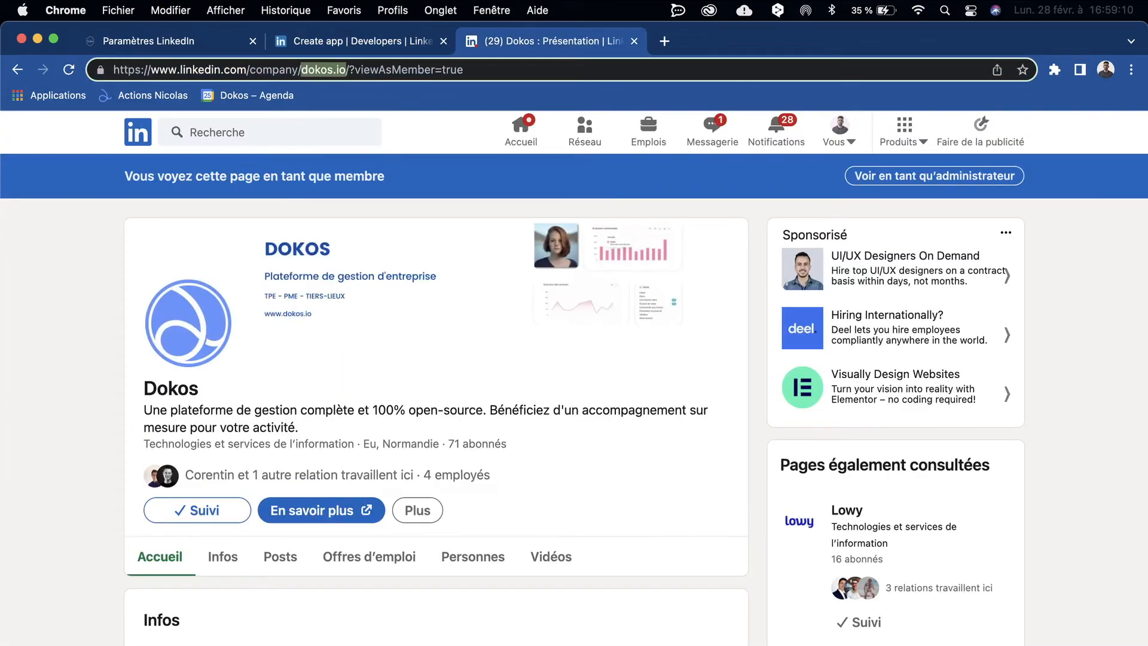
pyautogui.click(574, 383)
pyautogui.scroll(1, 575, 383)
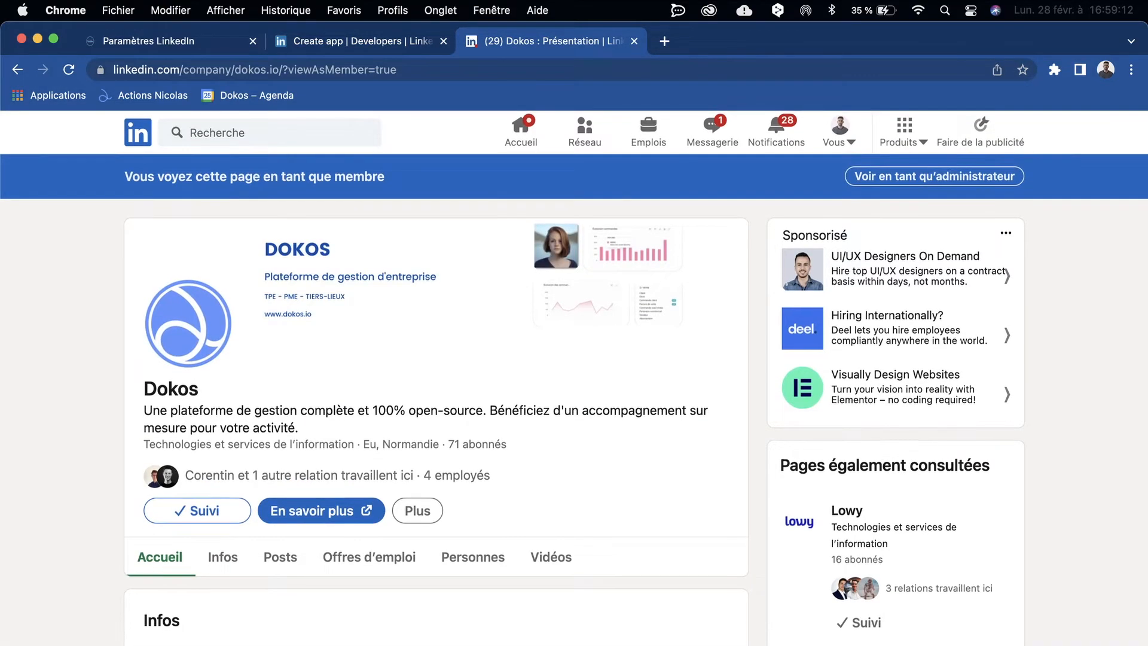
pyautogui.click(115, 69)
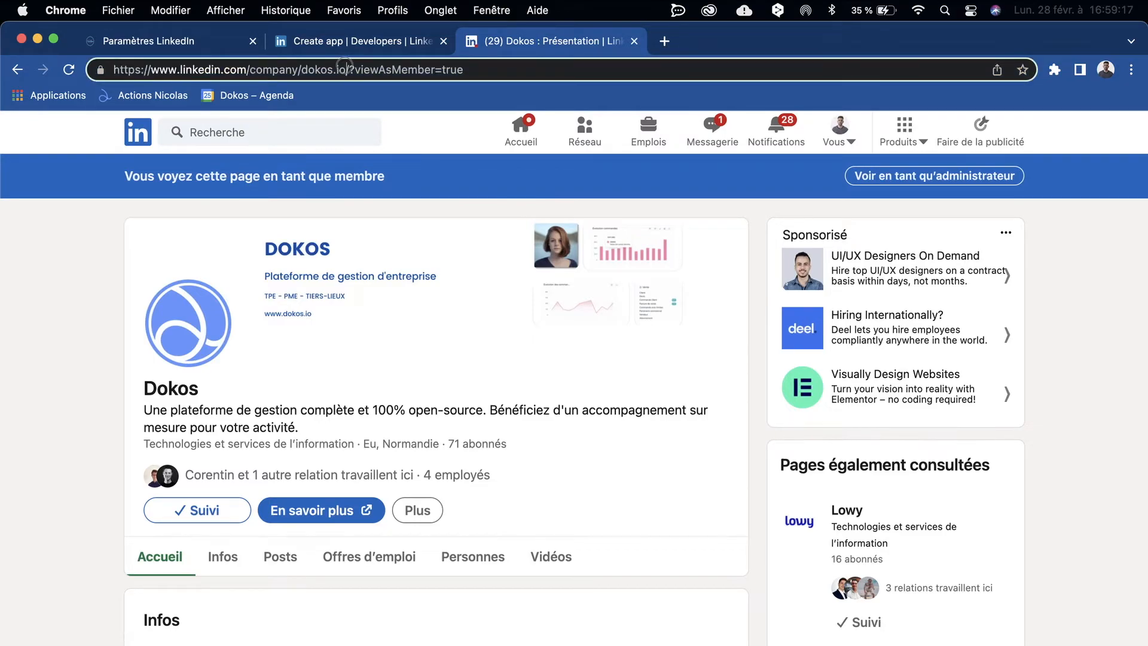
pyautogui.moveTo(347, 66); pyautogui.dragTo(114, 65)
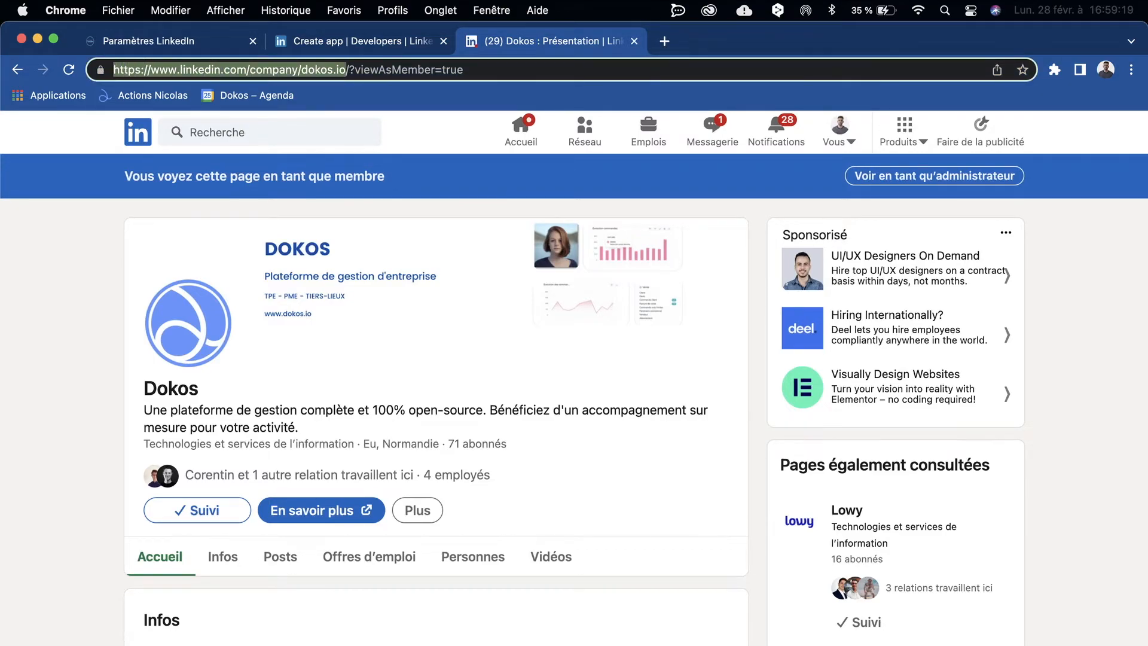
pyautogui.press('super+c')
pyautogui.click(172, 43)
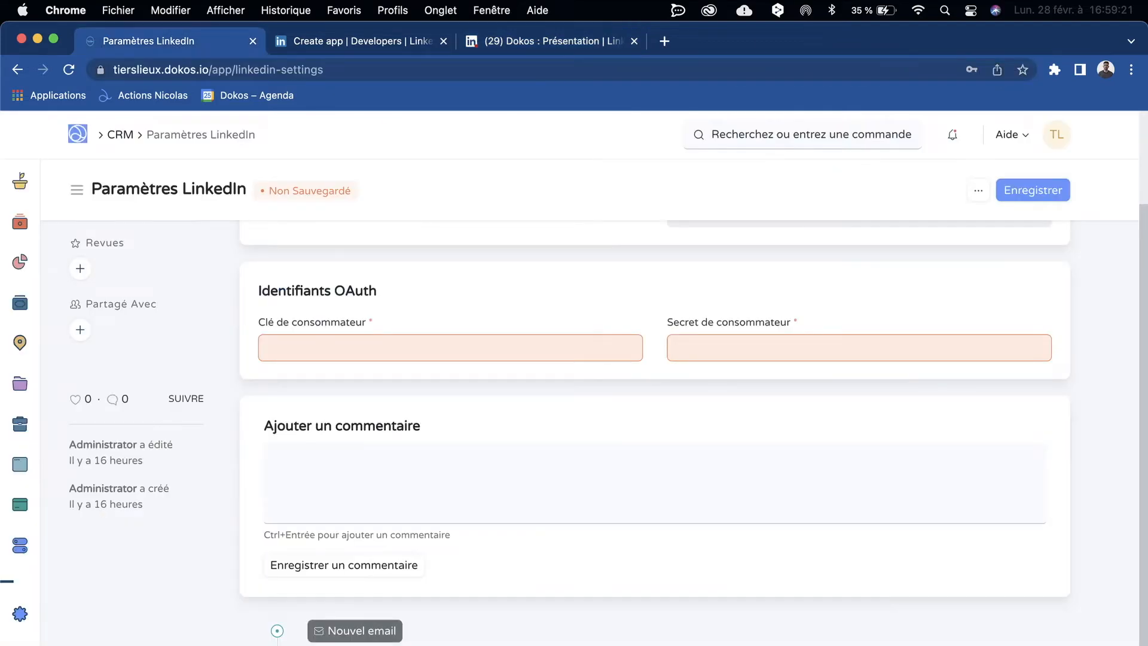
pyautogui.click(328, 43)
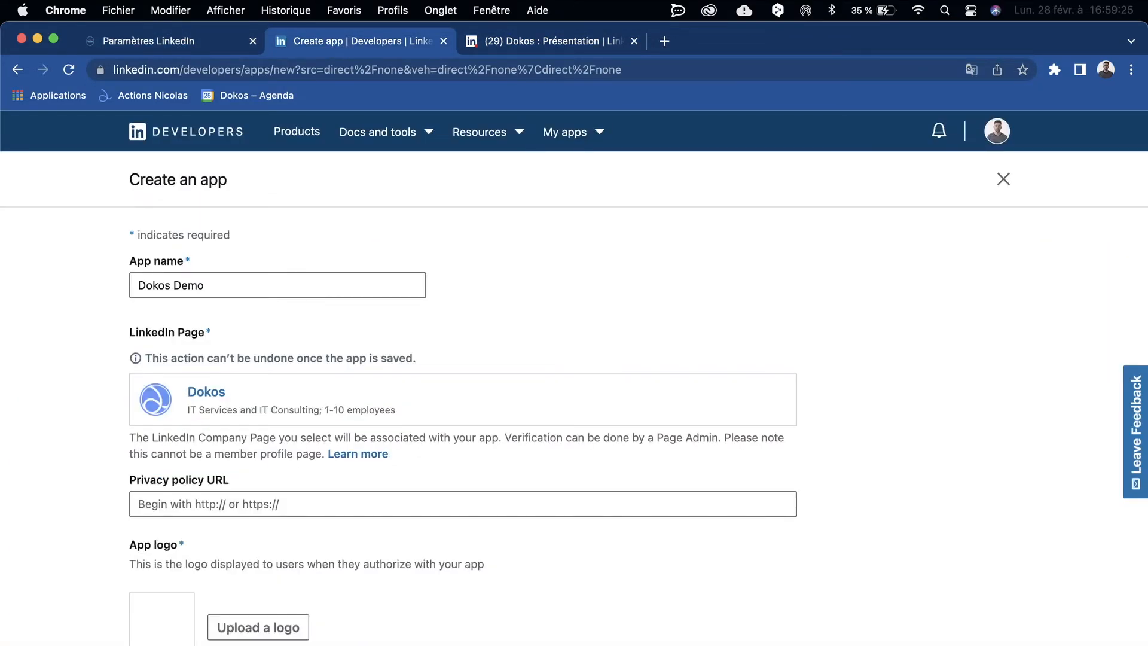
pyautogui.scroll(-2, 574, 419)
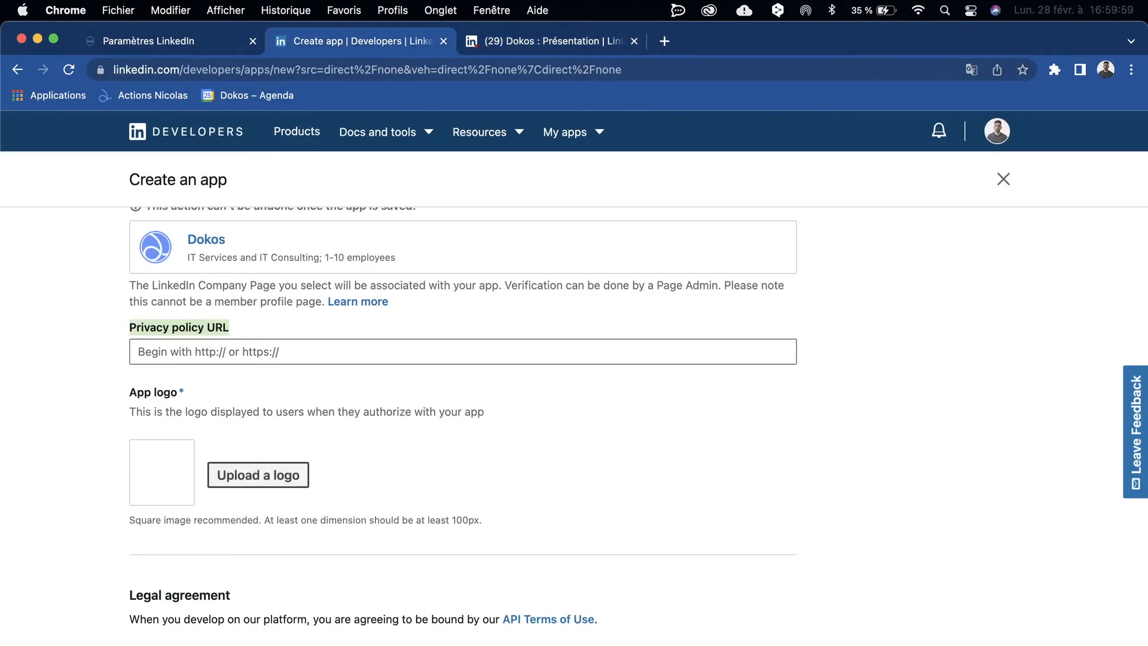
pyautogui.scroll(-3, 258, 474)
pyautogui.scroll(2, 258, 475)
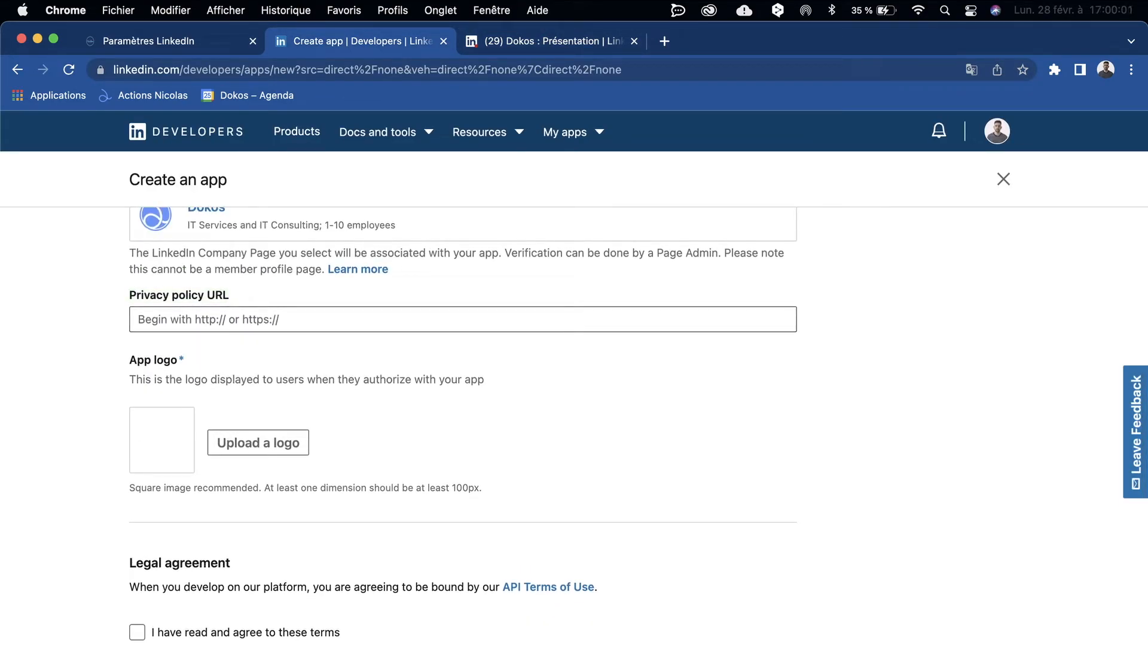
pyautogui.click(463, 319)
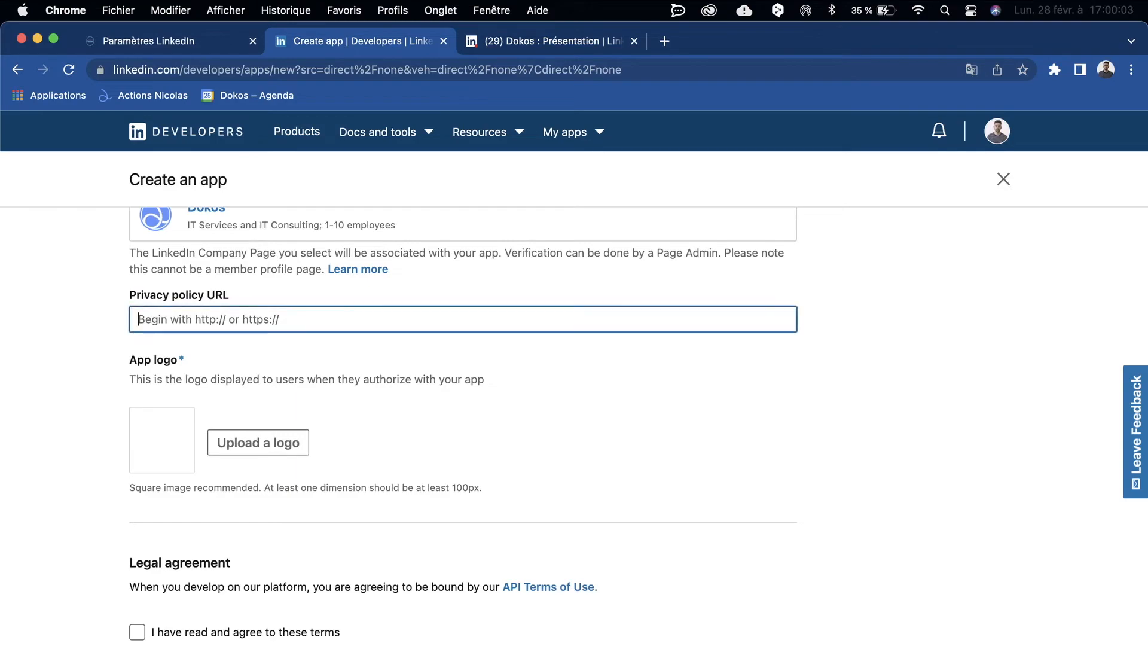
pyautogui.press('super+v')
pyautogui.click(481, 433)
pyautogui.scroll(-2, 639, 426)
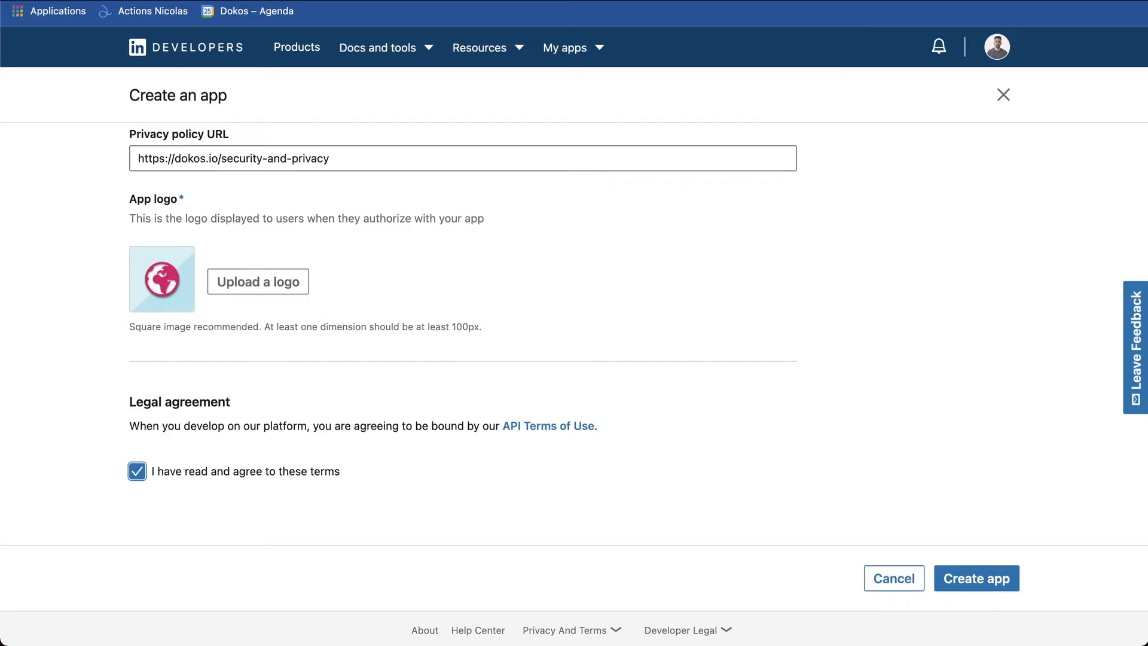
pyautogui.click(977, 578)
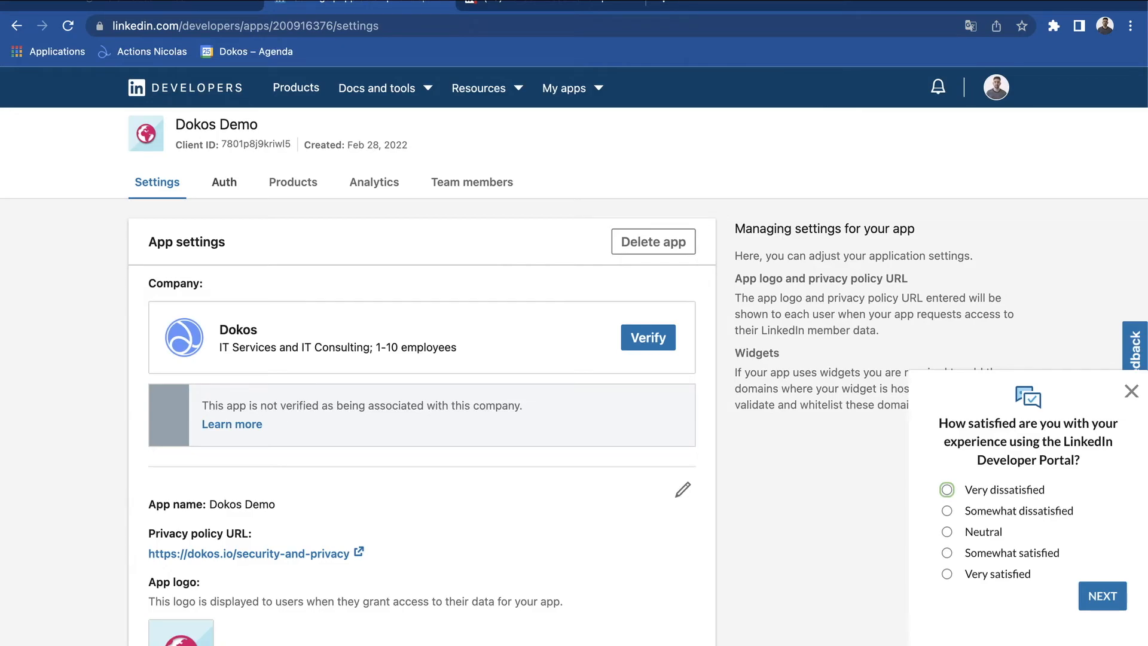
# - Copy the client ID from the new app's authentication keys into the consumer key field of the Dokos LinkedIn settings
pyautogui.click(224, 182)
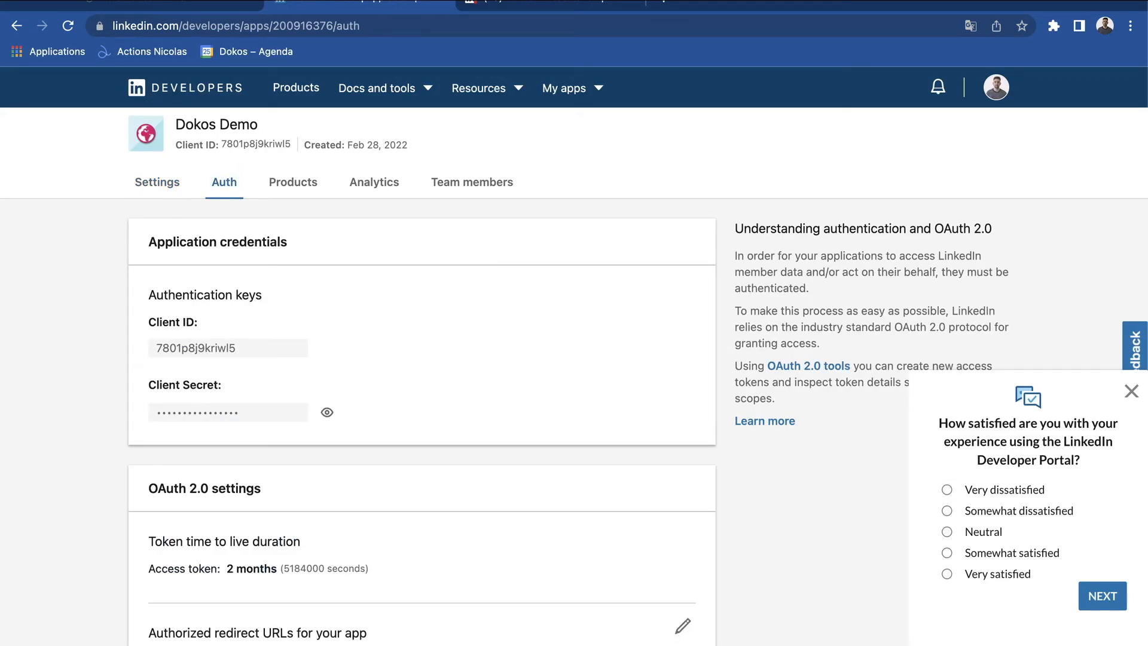
pyautogui.doubleClick(196, 348)
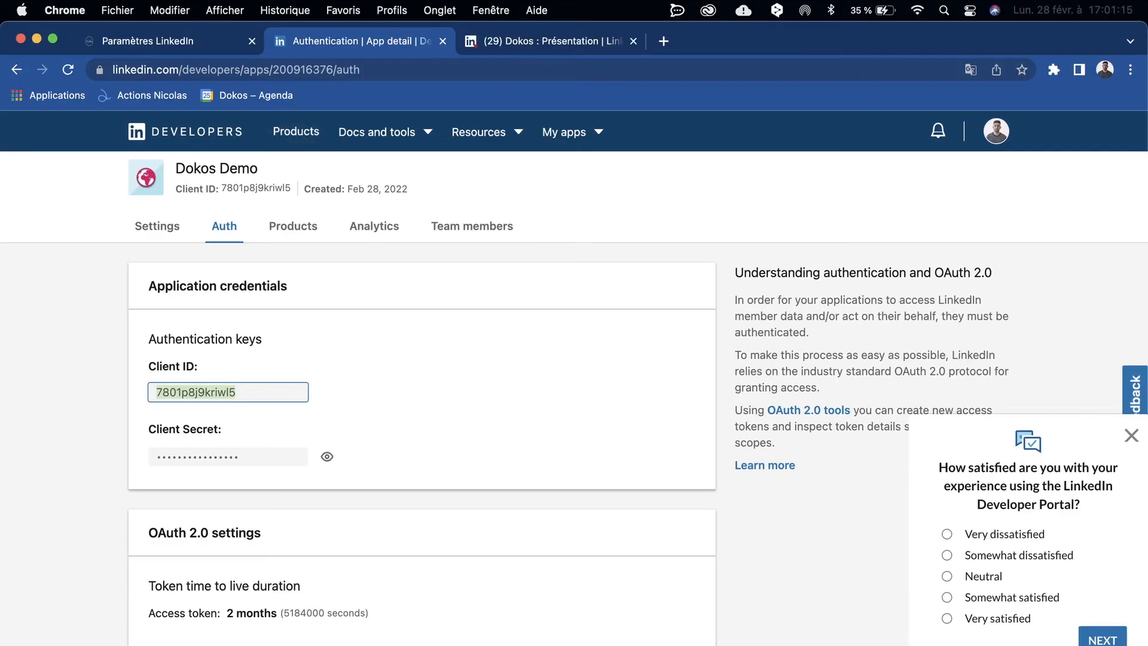
pyautogui.click(148, 41)
pyautogui.scroll(1, 304, 401)
pyautogui.click(303, 401)
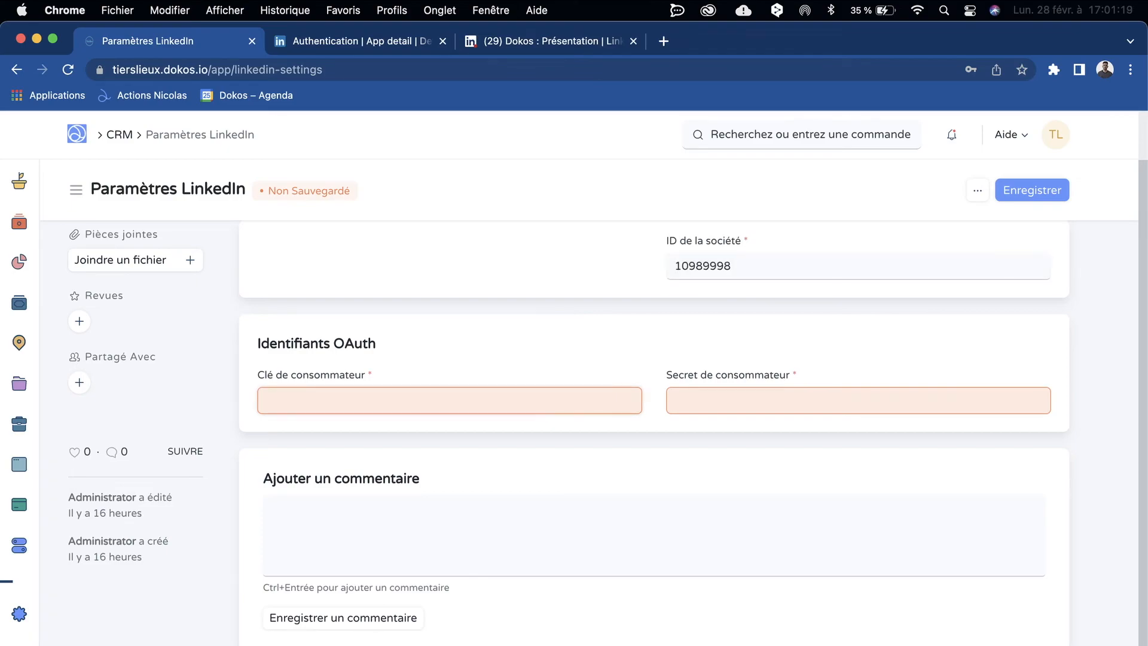
pyautogui.press('super+v')
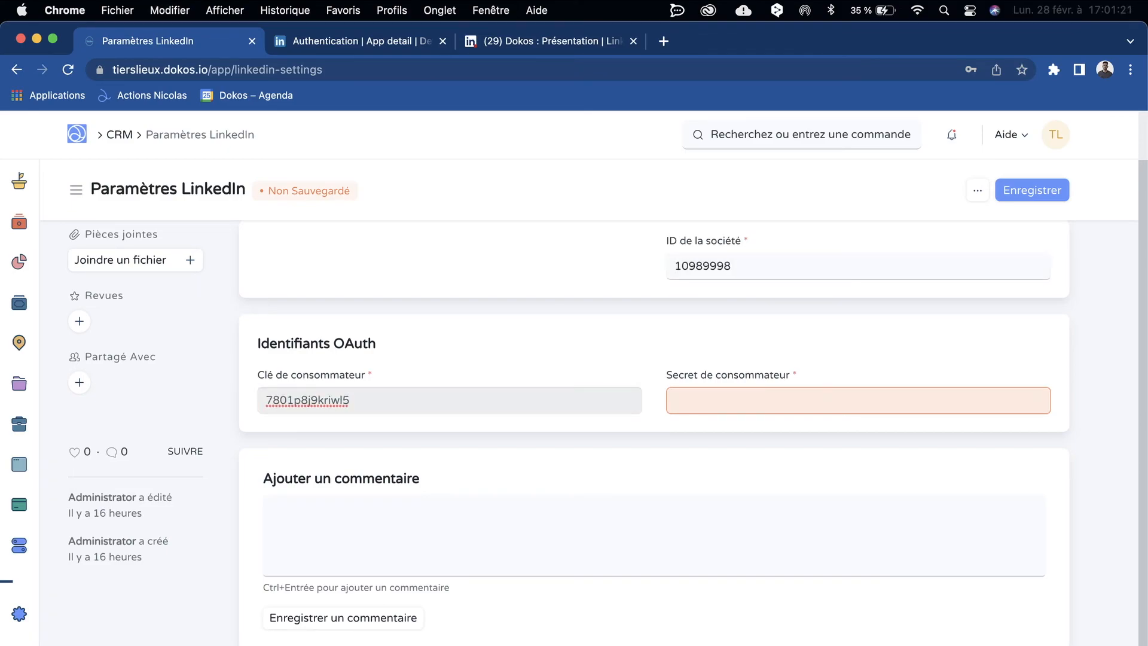
# - Reveal and copy the app's client secret, paste it into the consumer secret field in Dokos, and save the LinkedIn settings
pyautogui.hotkey('ctrl', 'Tab')
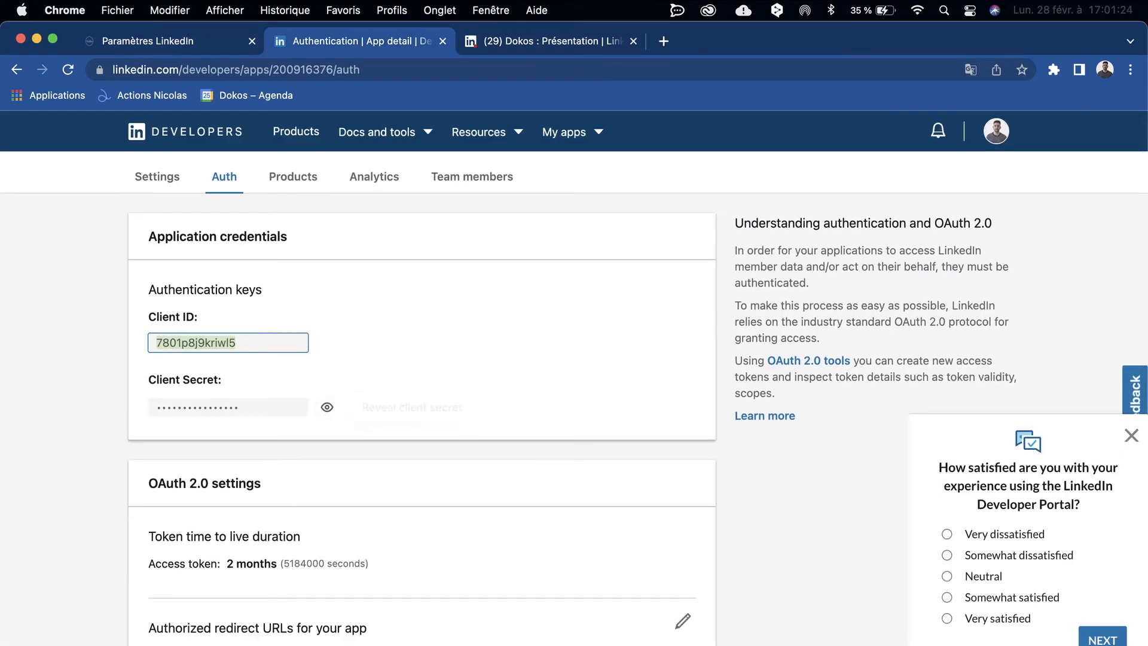
pyautogui.click(327, 407)
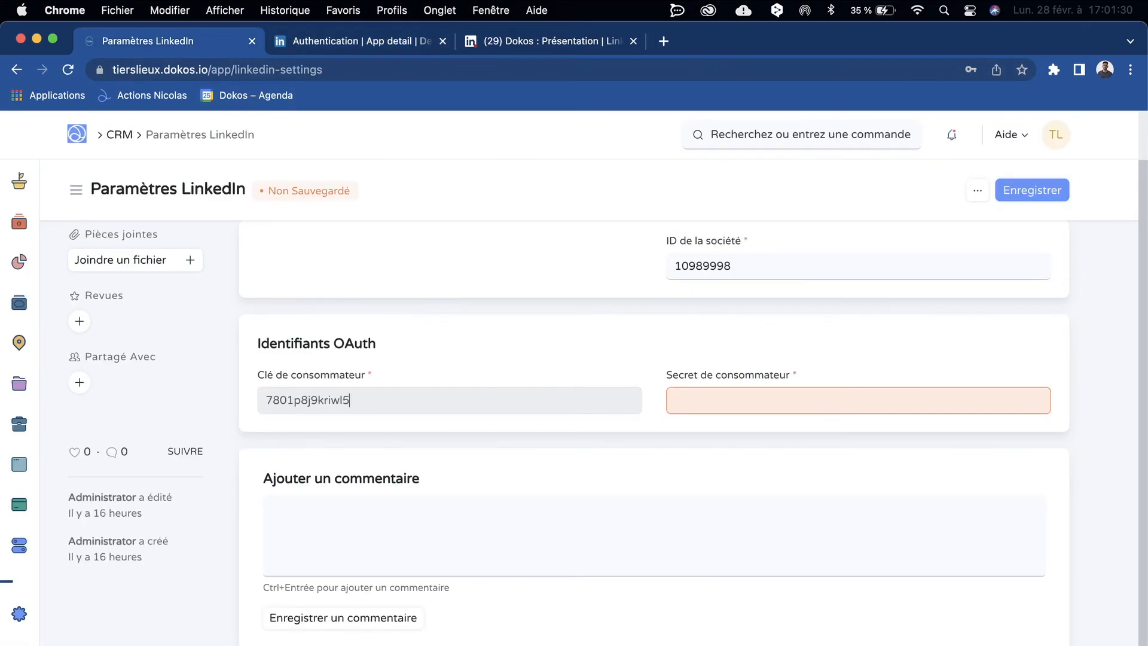
pyautogui.press('super+v')
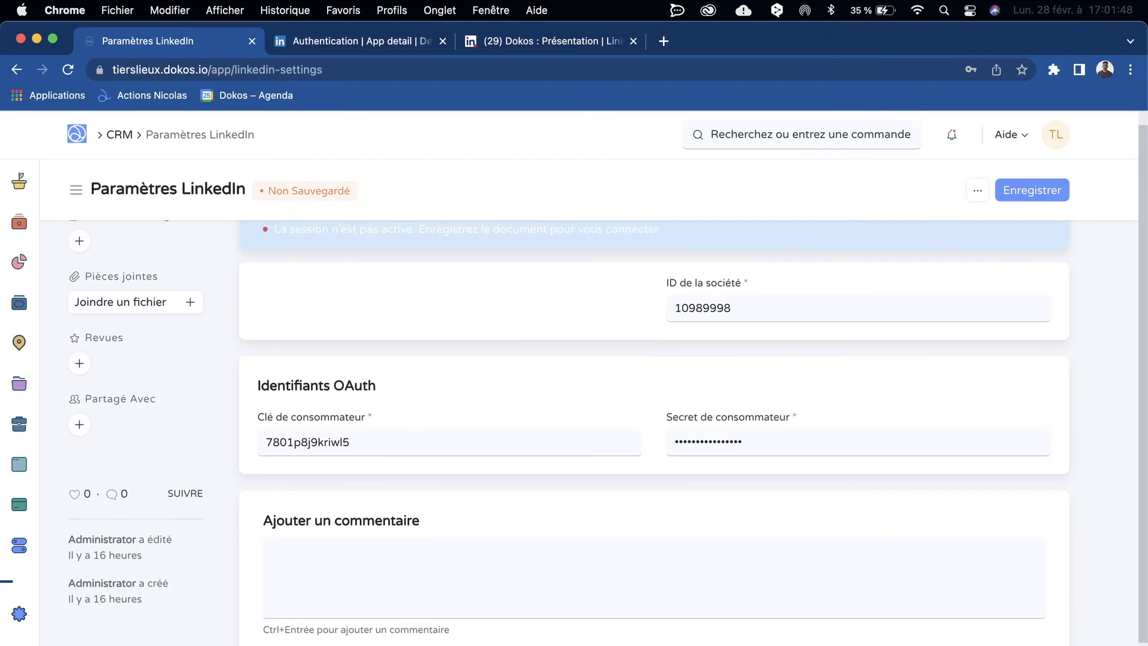
pyautogui.press('super+s')
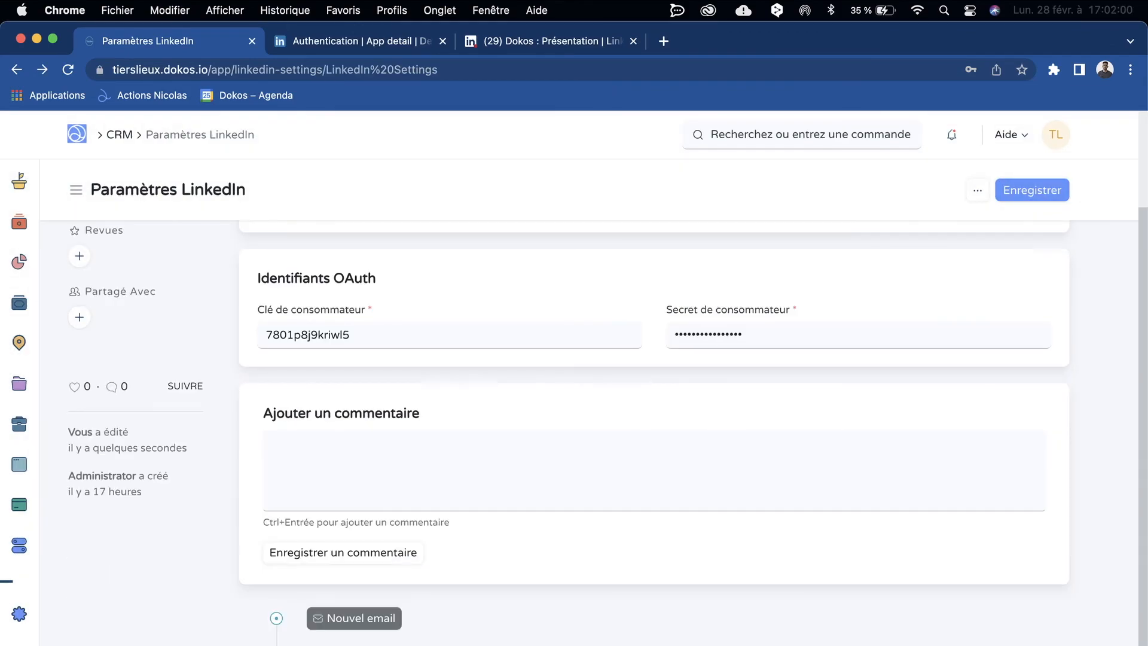
# - Go back to the CRM workspace and open the planned social media post of the Actualité campaign
pyautogui.scroll(2, 655, 419)
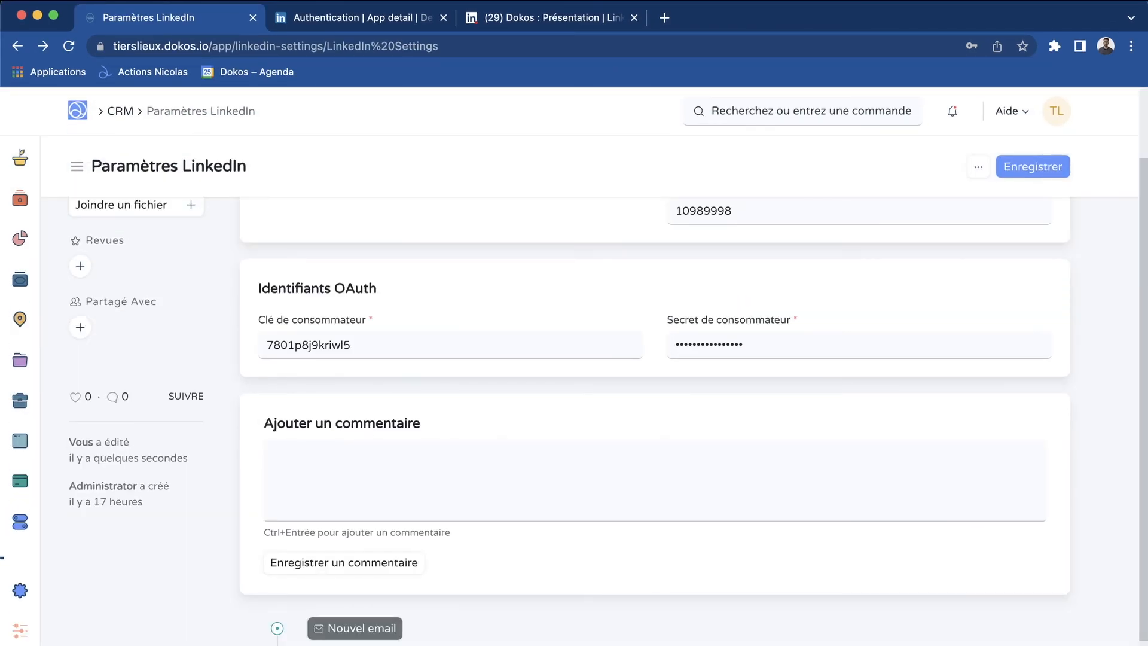
pyautogui.moveTo(36, 203)
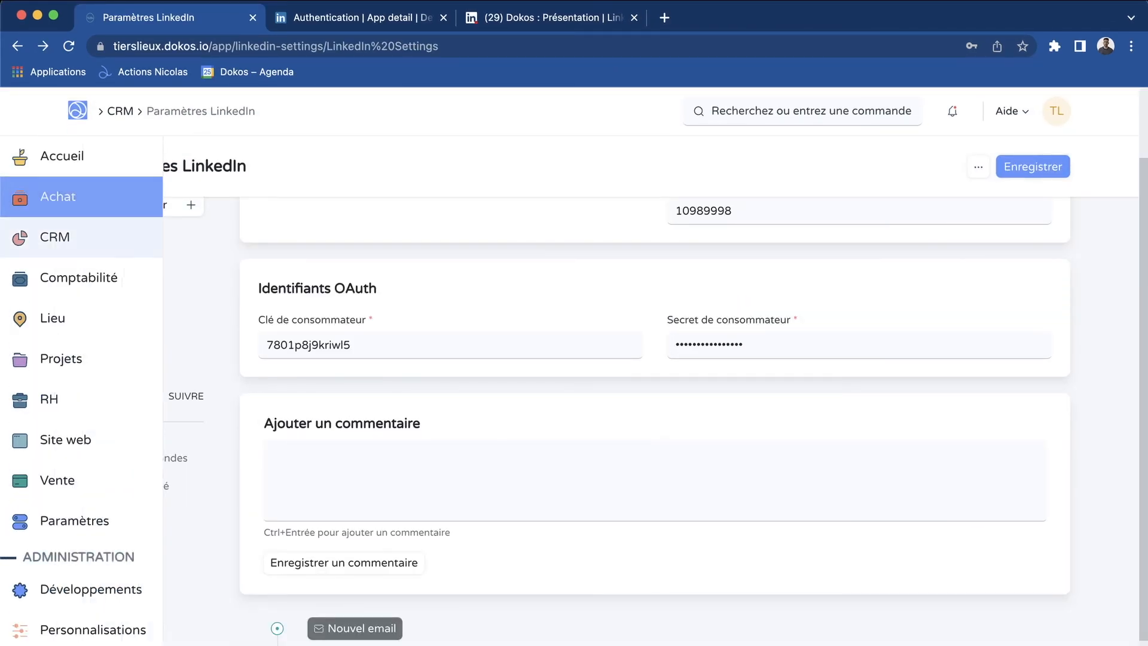
pyautogui.scroll(-1, 82, 440)
pyautogui.scroll(3, 82, 440)
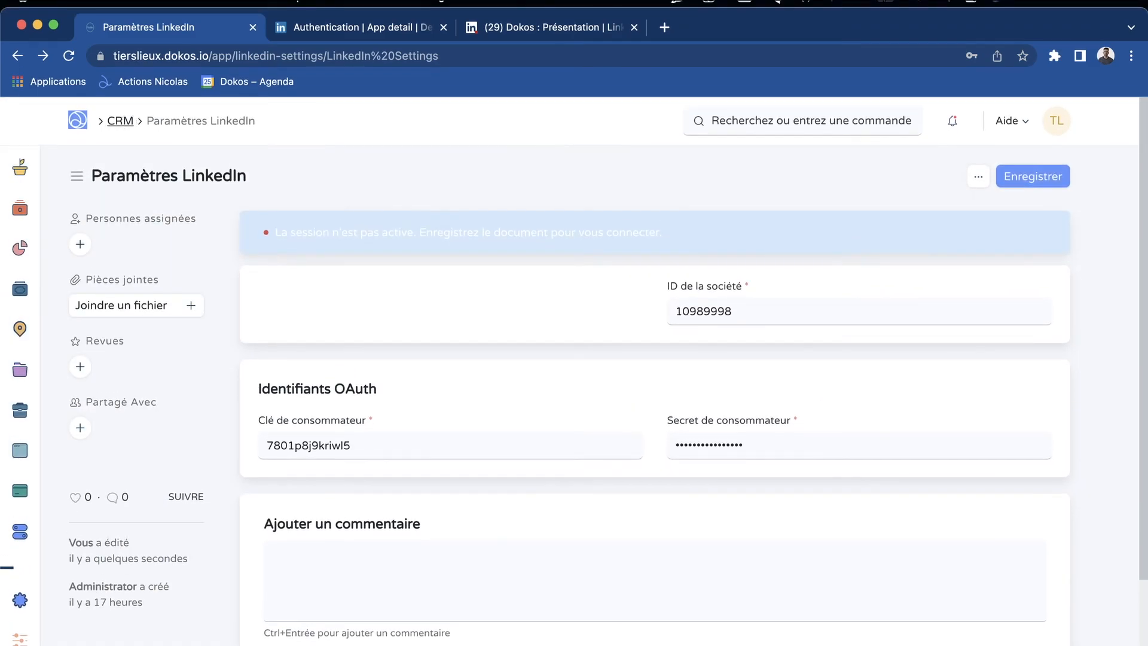
pyautogui.click(120, 111)
pyautogui.scroll(-3, 939, 506)
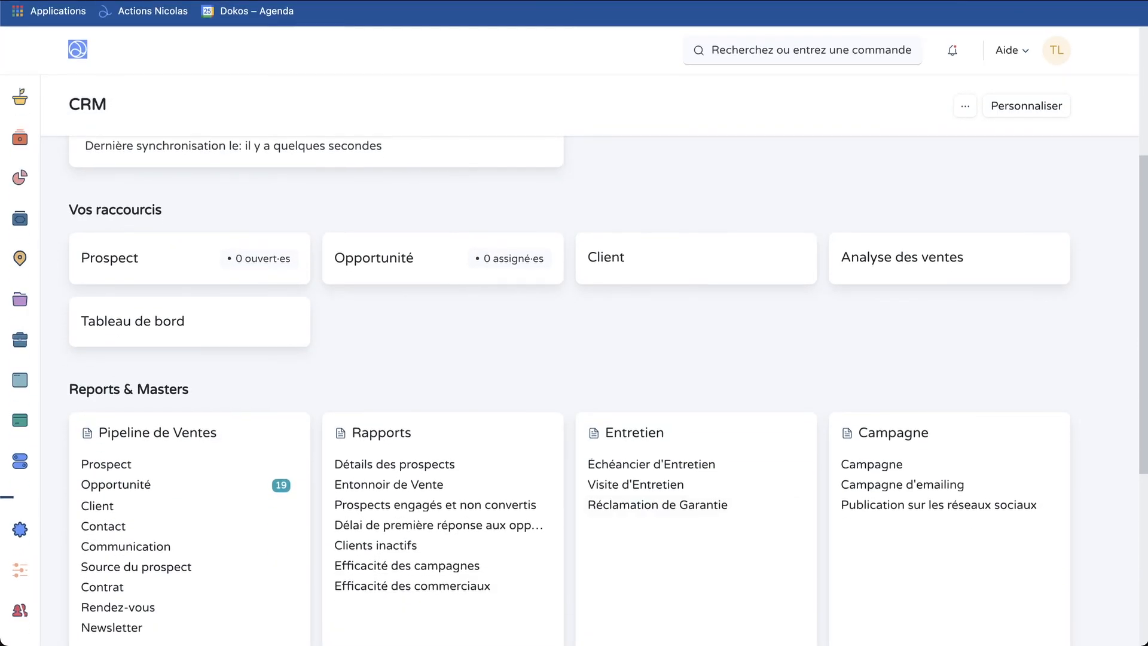
pyautogui.click(939, 505)
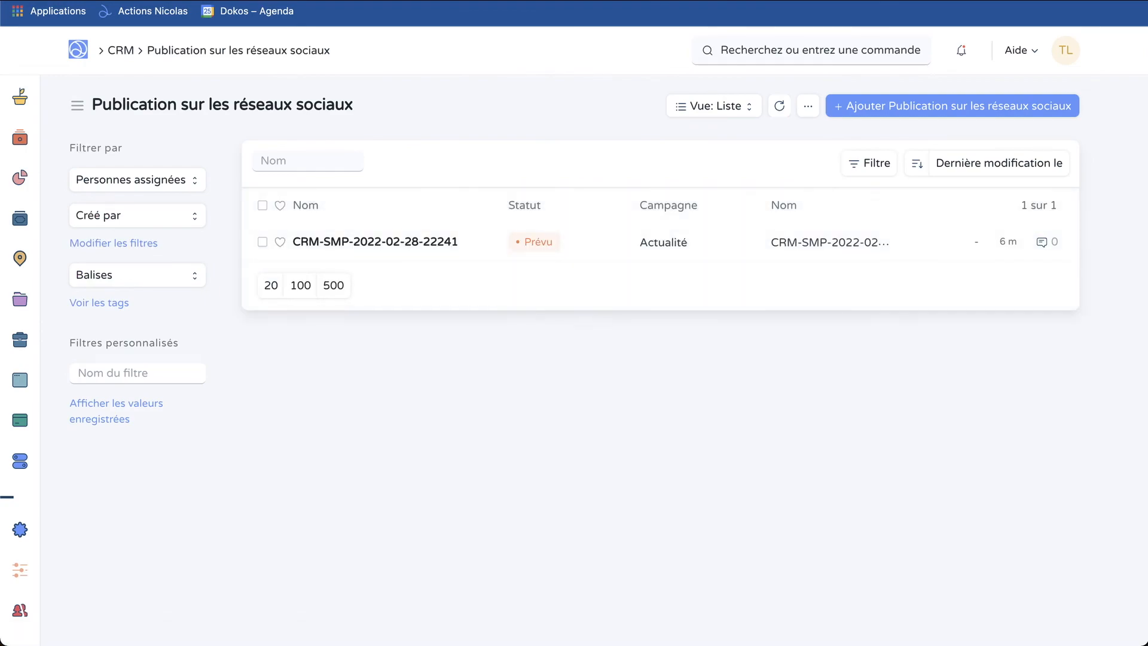
pyautogui.click(375, 242)
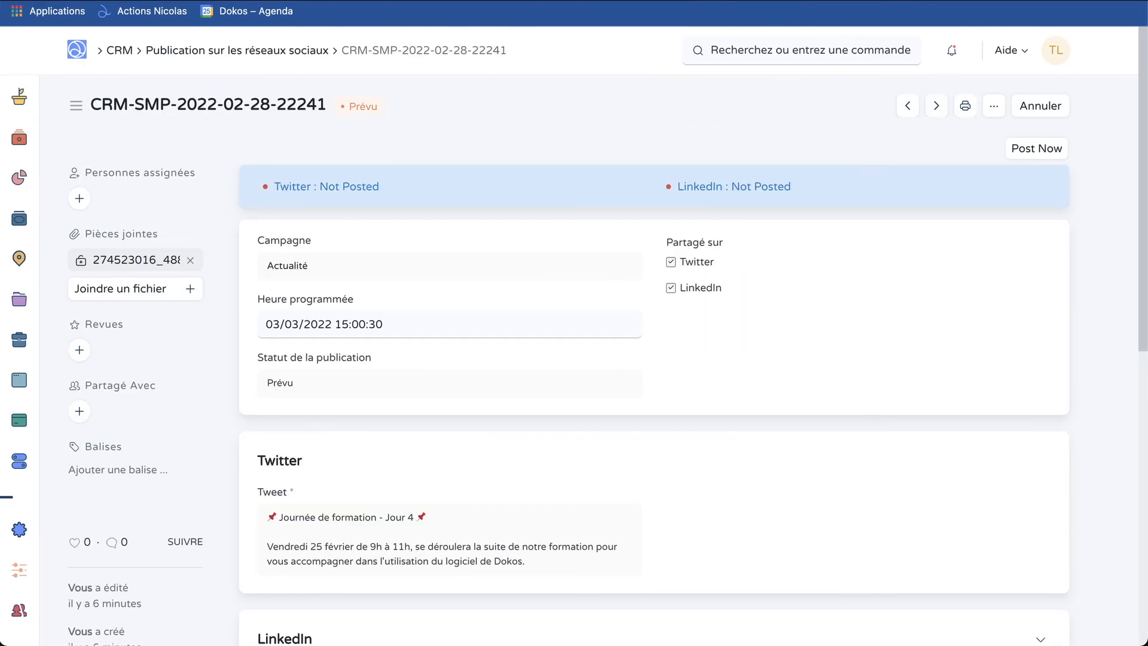